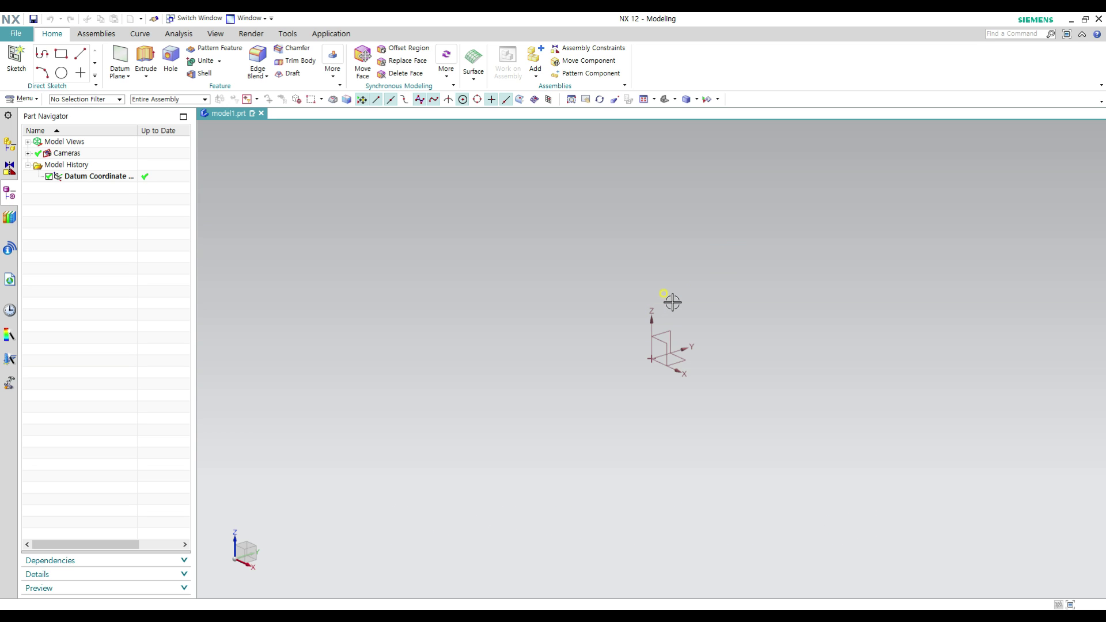
Create a new sketch on the inferred XY plane of the datum coordinate system.
{"action": "left_click", "coordinate": [16, 55]}
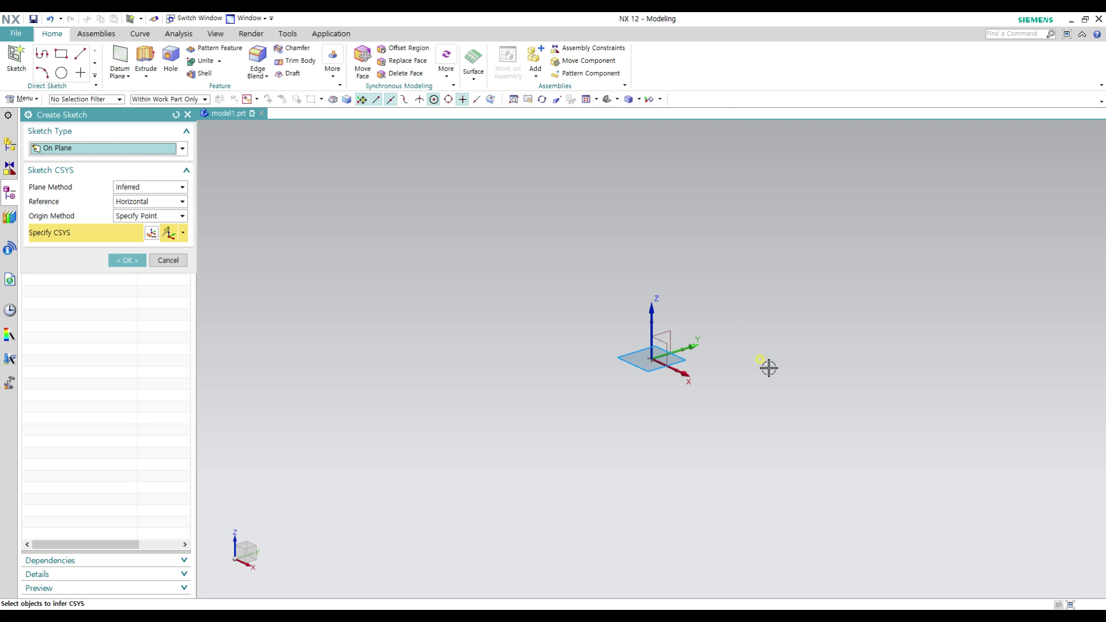
{"action": "left_click", "coordinate": [130, 115]}
{"action": "mouse_move", "coordinate": [130, 115]}
{"action": "left_mouse_down"}
{"action": "mouse_move", "coordinate": [733, 287]}
{"action": "mouse_move", "coordinate": [901, 257]}
{"action": "left_mouse_up"}
{"action": "left_click", "coordinate": [900, 402]}
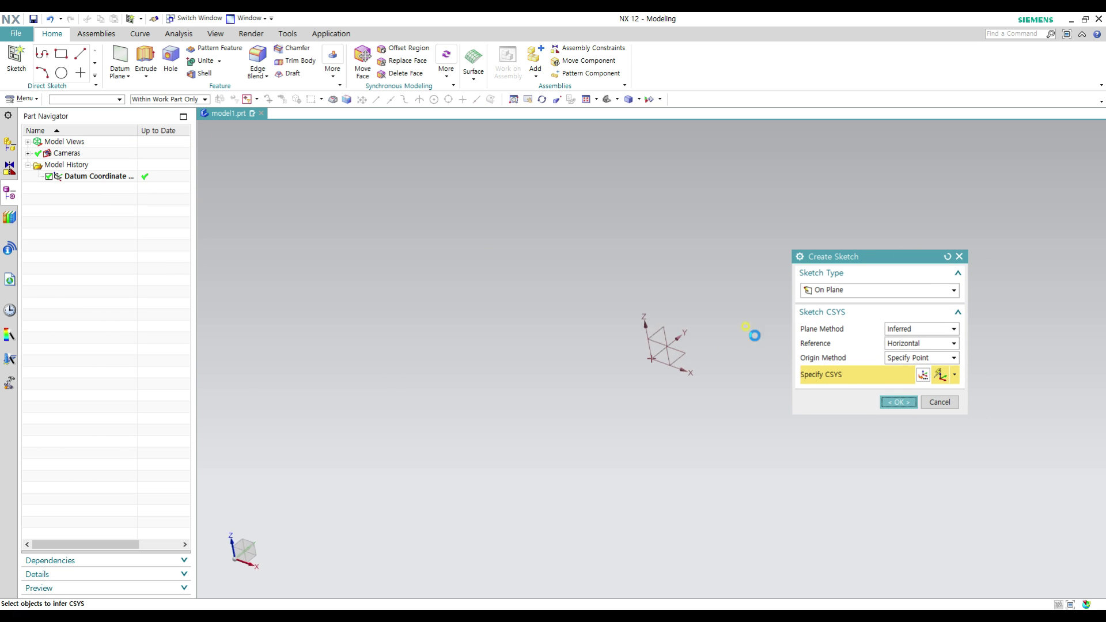
{"action": "middle_click_drag", "start_coordinate": [730, 338], "coordinate": [726, 340], "text": "shift"}
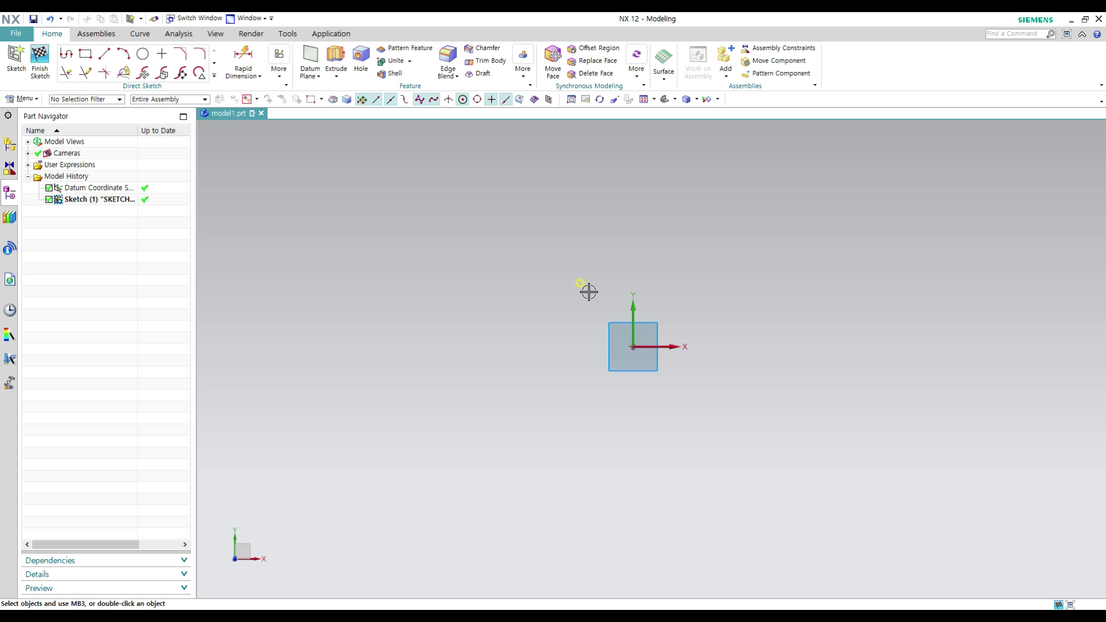
Sketch a three-point arc above the origin by picking its start, an intermediate point and its end, and delete it.
{"action": "key", "text": "a"}
{"action": "left_click_drag", "start_coordinate": [874, 257], "coordinate": [917, 157]}
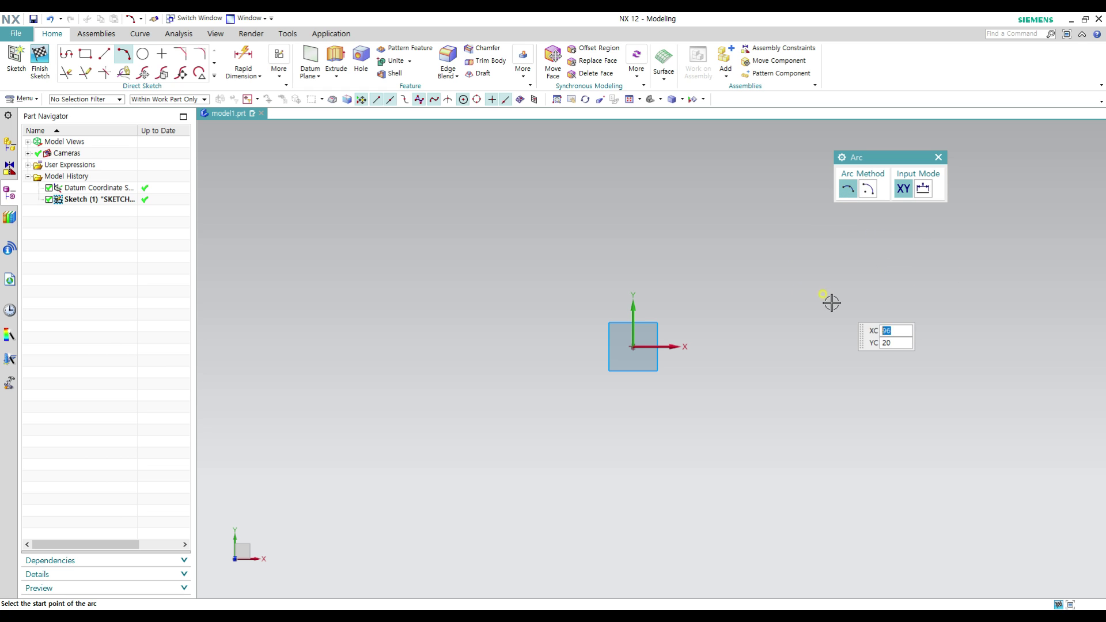
{"action": "left_click", "coordinate": [426, 305]}
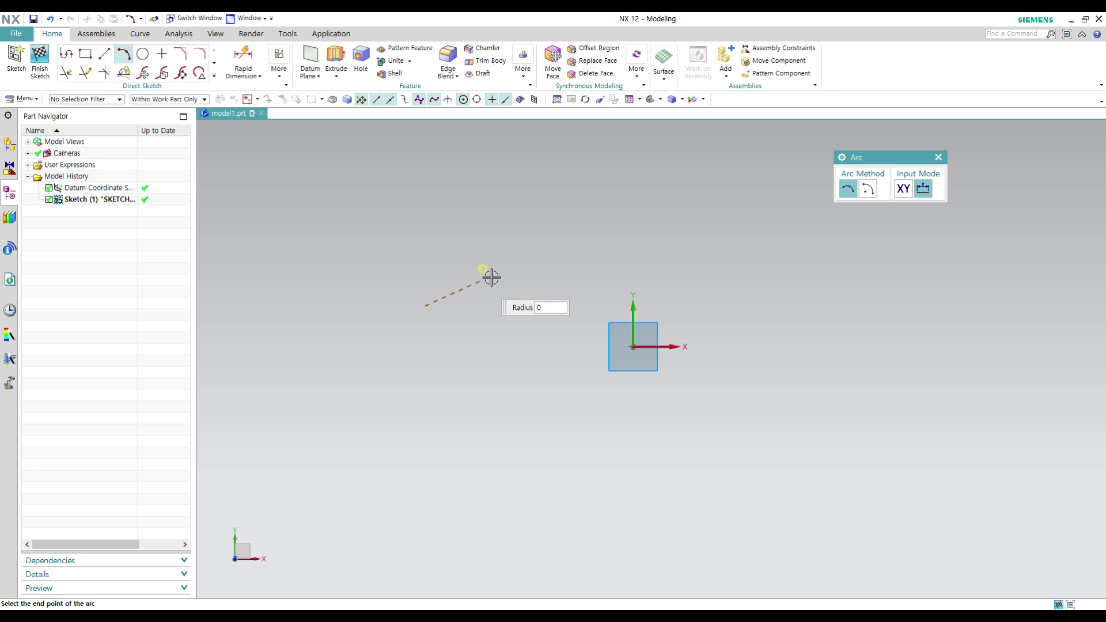
{"action": "left_click", "coordinate": [572, 241]}
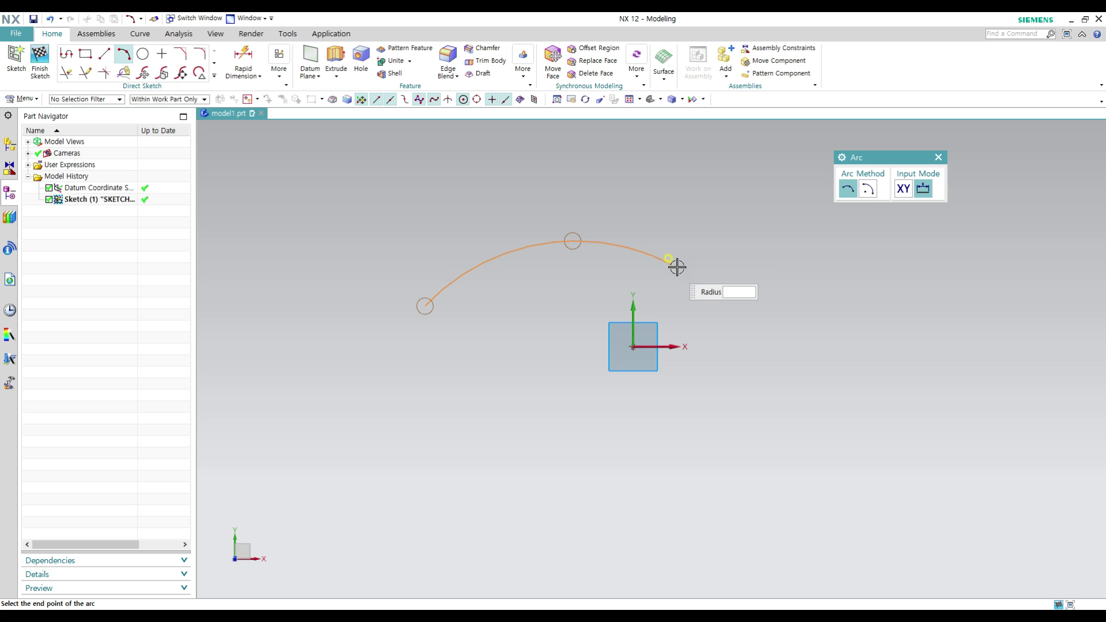
{"action": "left_click", "coordinate": [736, 302]}
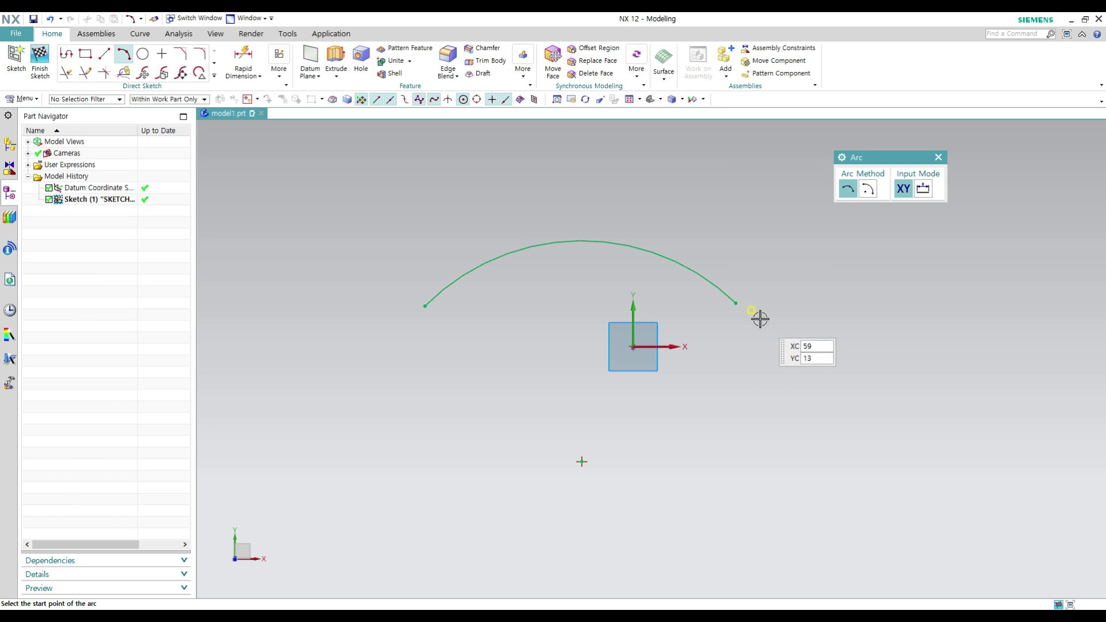
{"action": "key", "text": "Escape"}
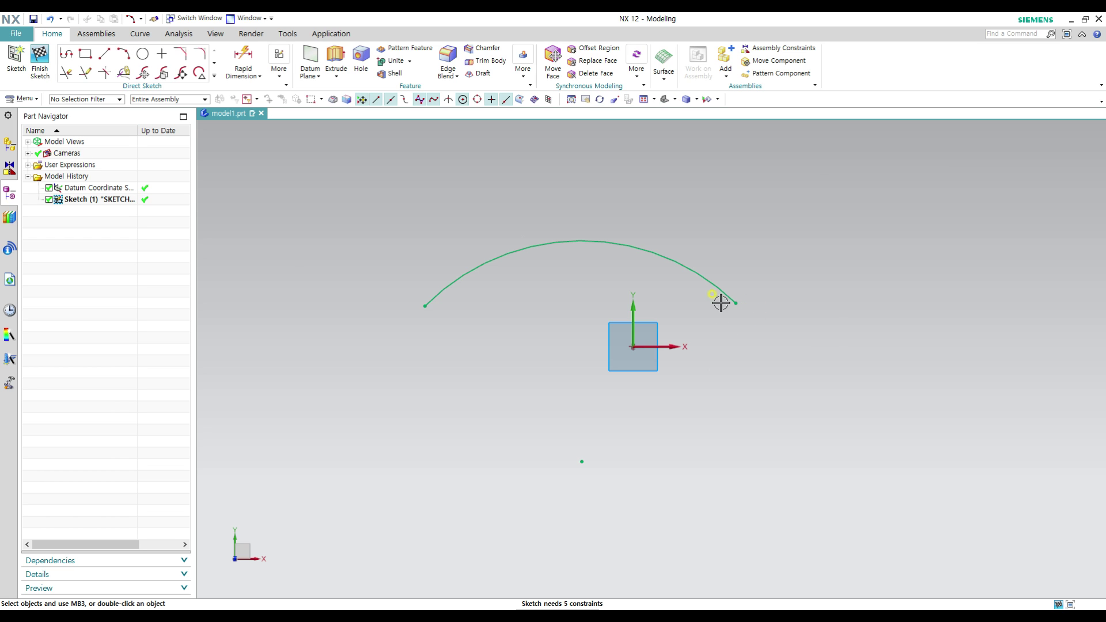
{"action": "left_click", "coordinate": [675, 258]}
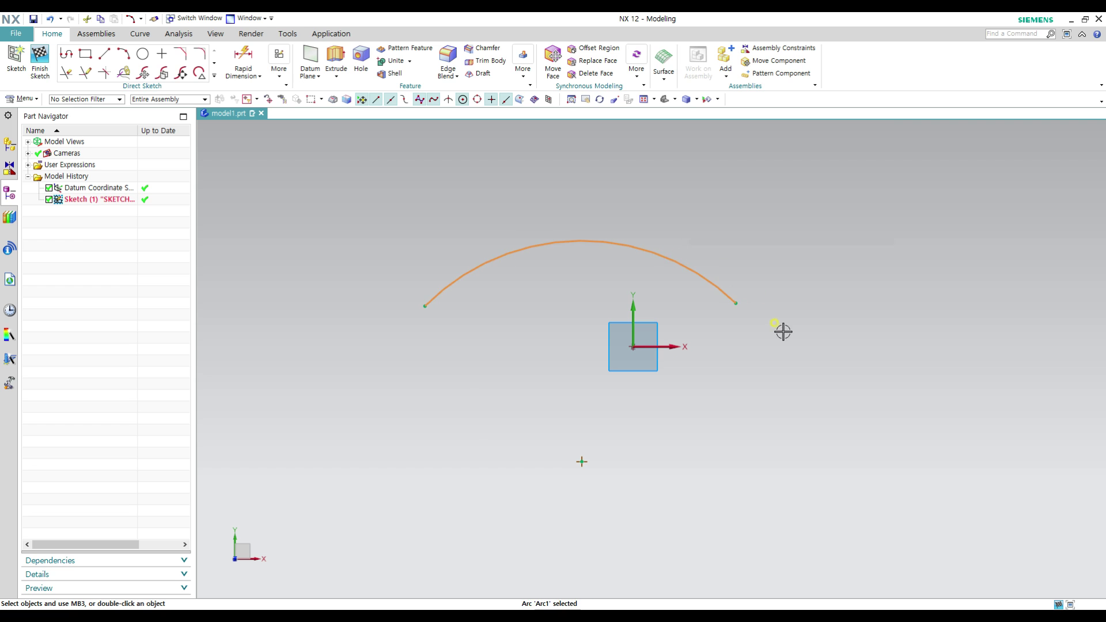
{"action": "key", "text": "Delete"}
Sketch a three-point arc from two horizontally aligned endpoints and a bulge point above them, and delete it.
{"action": "key", "text": "a"}
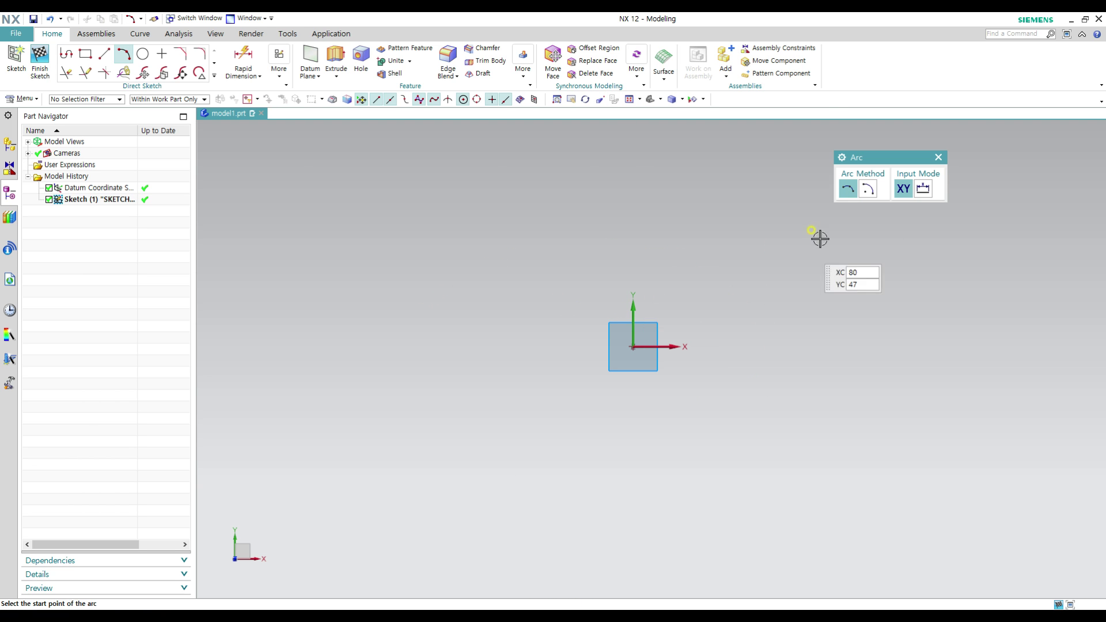
{"action": "left_click", "coordinate": [447, 257]}
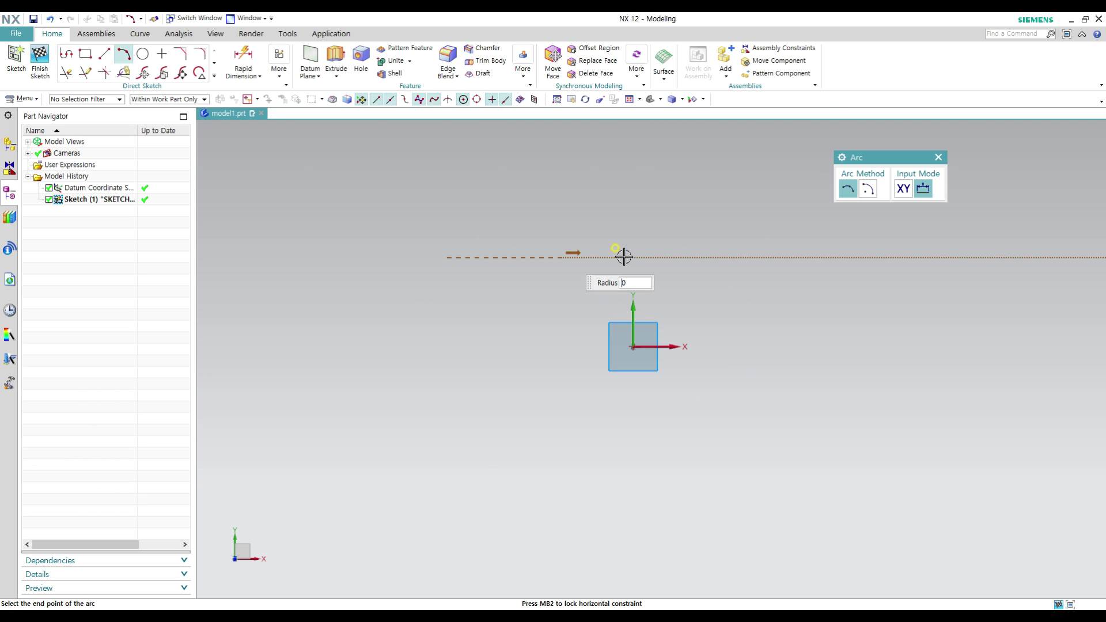
{"action": "left_click", "coordinate": [765, 257]}
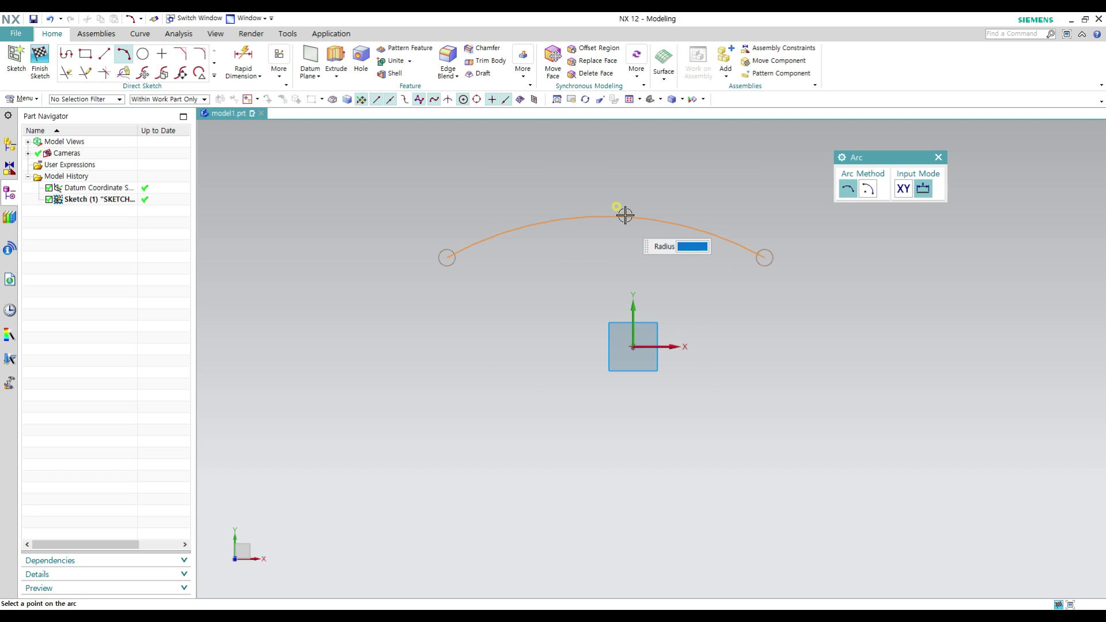
{"action": "left_click", "coordinate": [636, 201]}
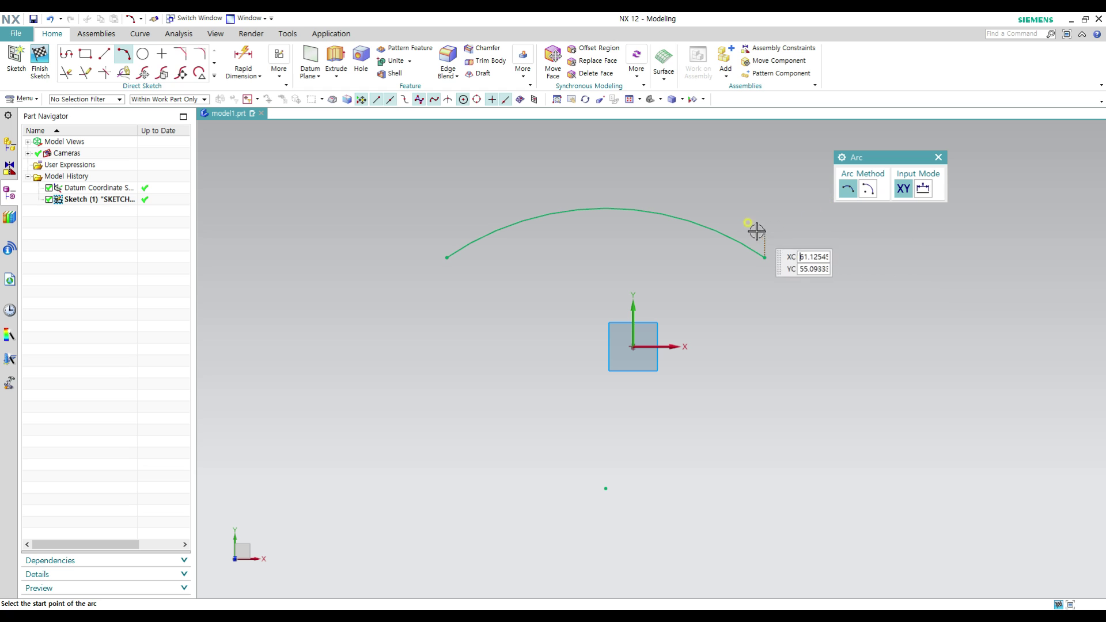
{"action": "key", "text": "Escape"}
{"action": "left_click", "coordinate": [719, 230]}
{"action": "key", "text": "Delete"}
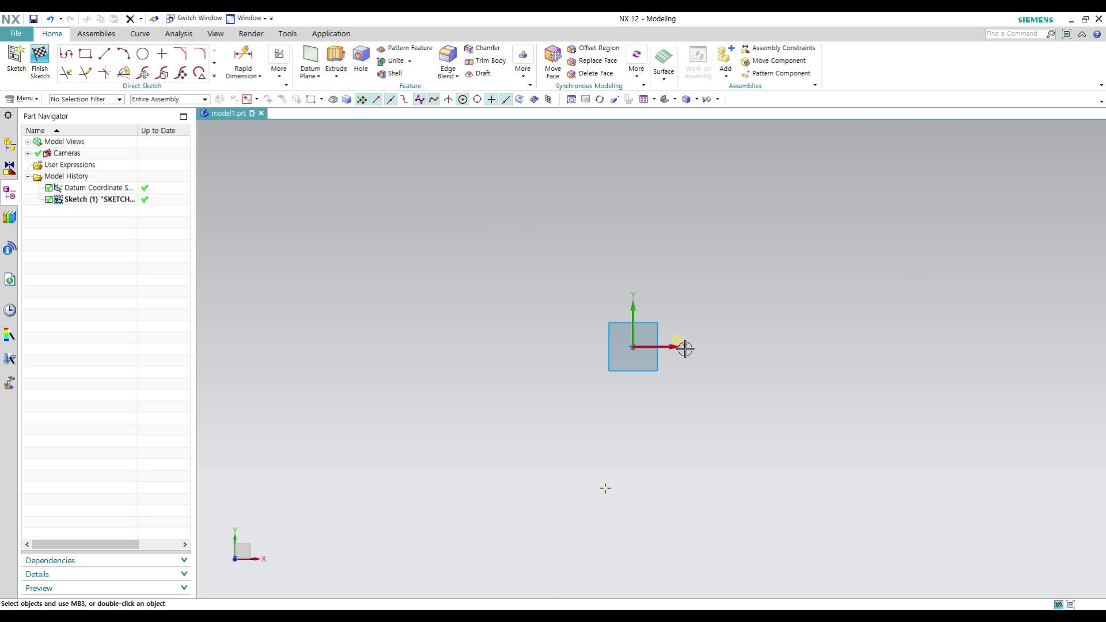
Sketch another three-point arc above the origin, passing through an intermediate point before its endpoint, and delete it.
{"action": "key", "text": "a"}
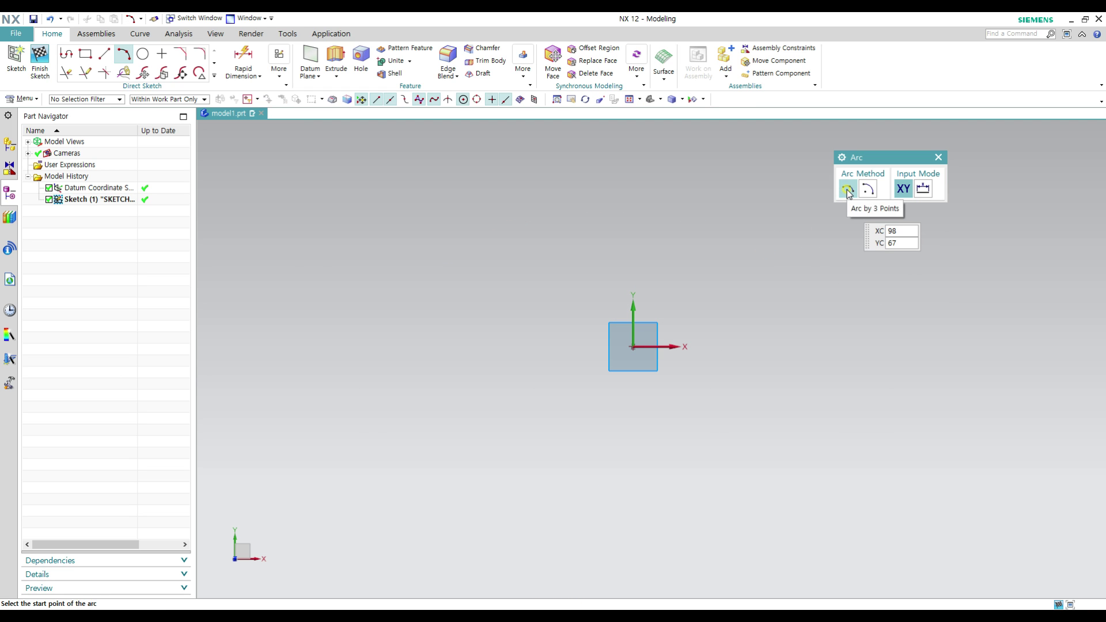
{"action": "left_click", "coordinate": [476, 270]}
{"action": "left_click", "coordinate": [644, 200]}
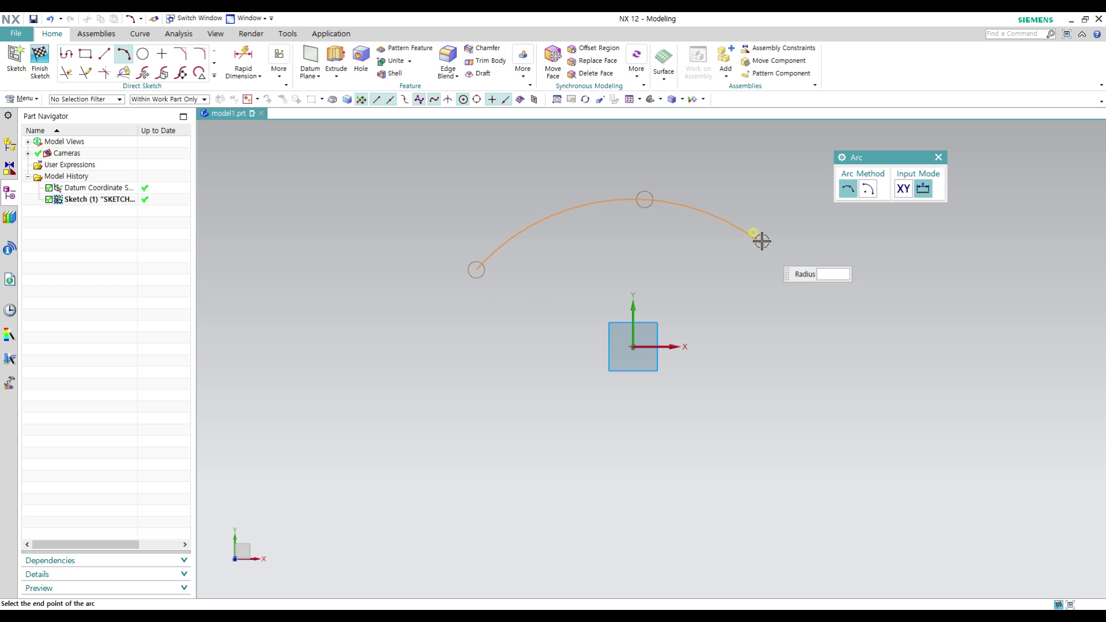
{"action": "left_click", "coordinate": [812, 265]}
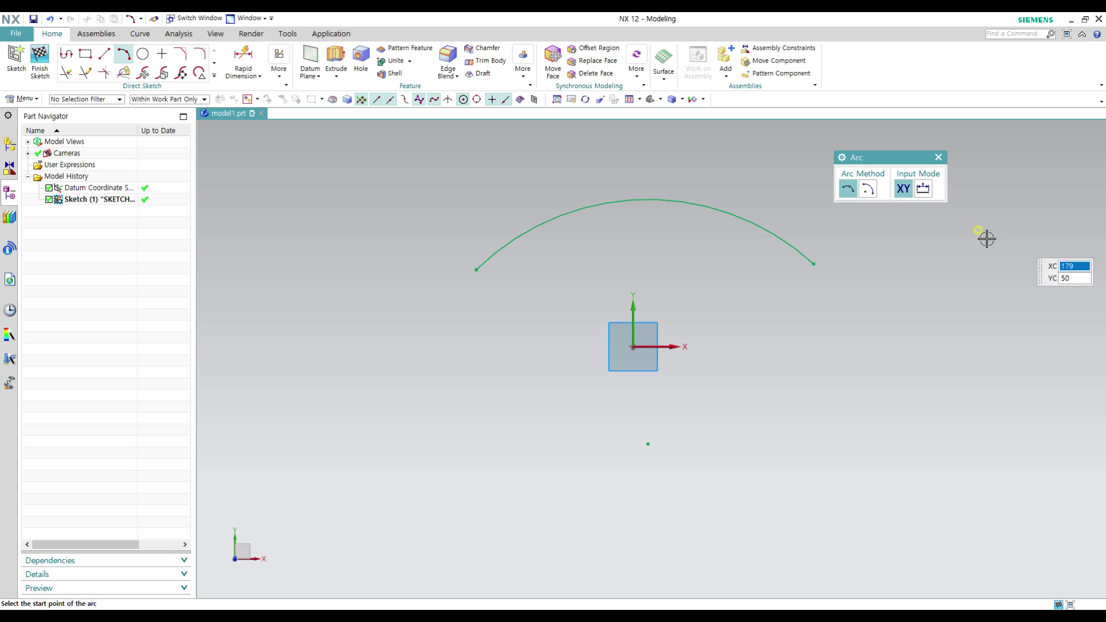
{"action": "left_click_drag", "start_coordinate": [899, 161], "coordinate": [818, 157]}
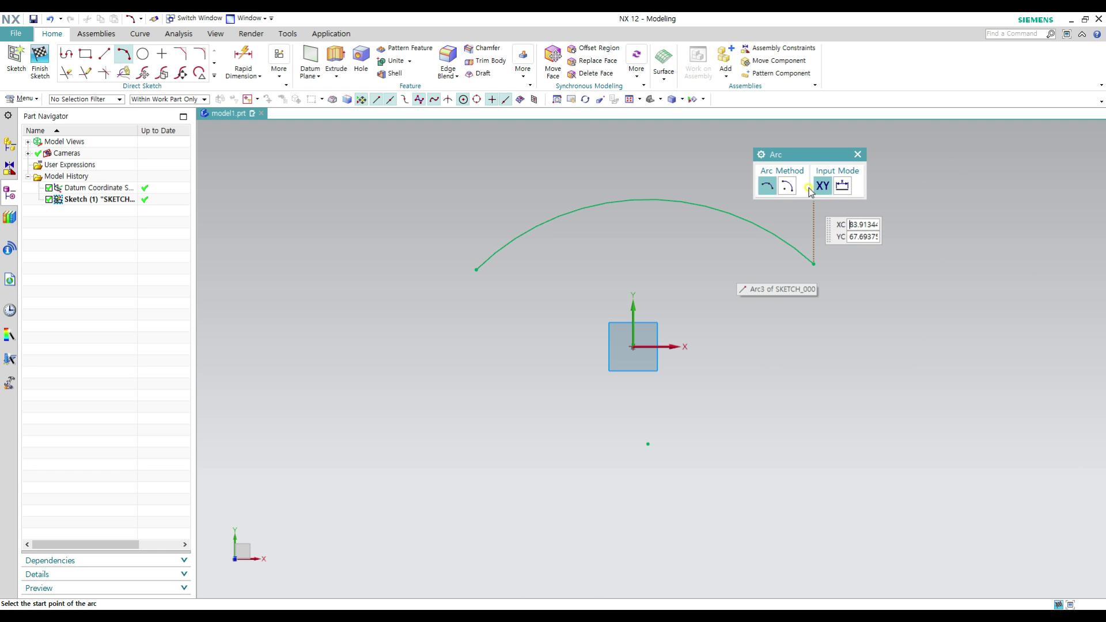
{"action": "key", "text": "Escape"}
{"action": "left_click", "coordinate": [766, 229]}
{"action": "key", "text": "Delete"}
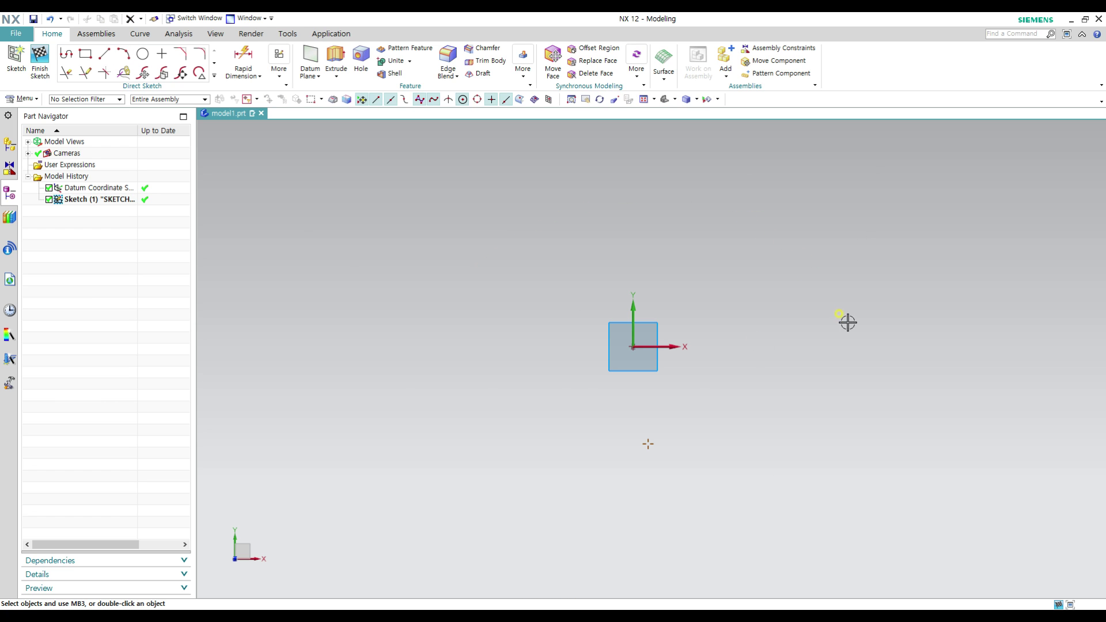
Sketch an arc by center and endpoints, centered on the sketch origin, opening downward with a radius of about 97 mm.
{"action": "key", "text": "a"}
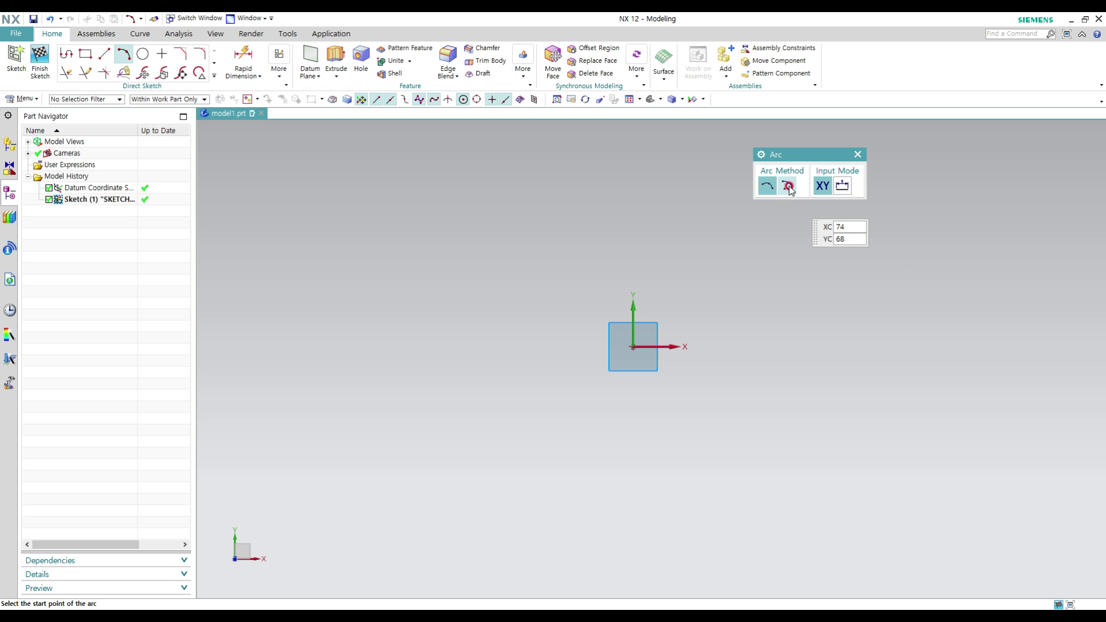
{"action": "left_click", "coordinate": [787, 186]}
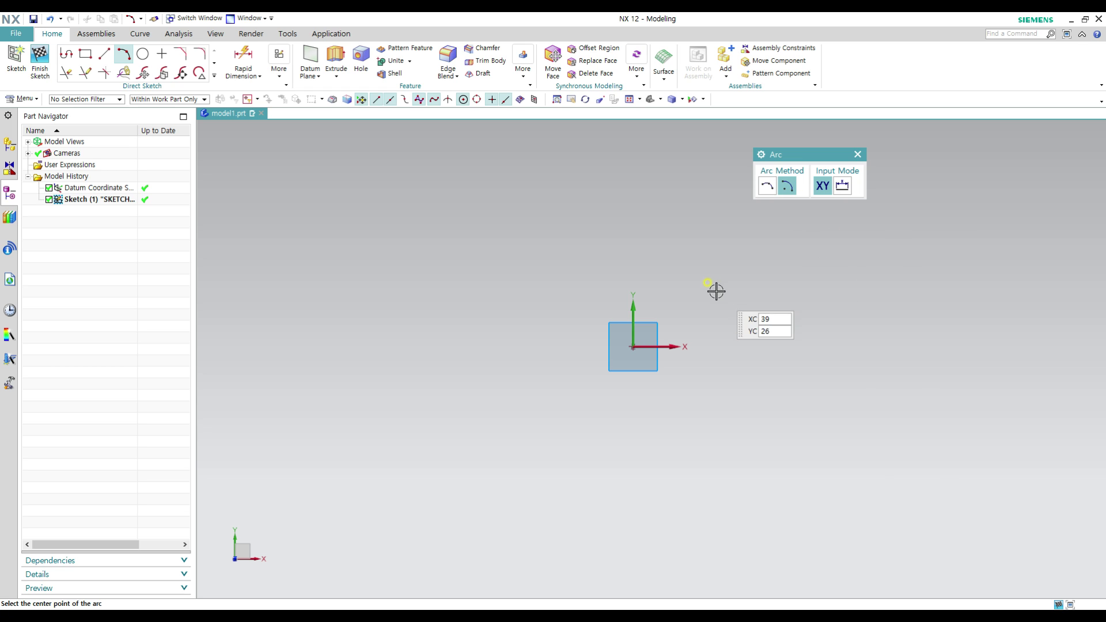
{"action": "left_click", "coordinate": [633, 346]}
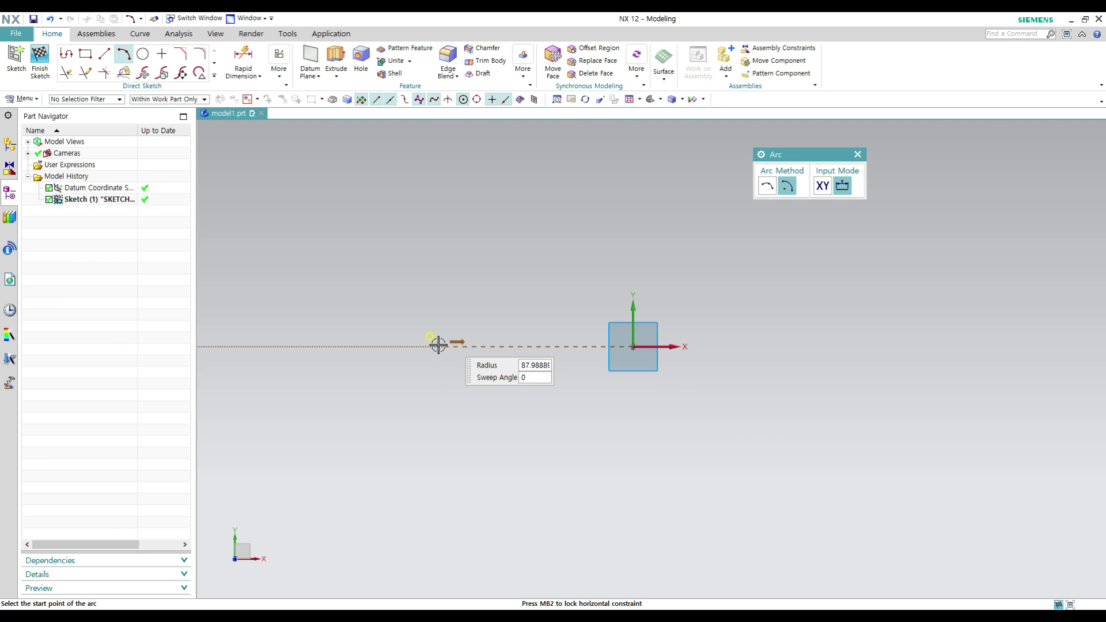
{"action": "left_click", "coordinate": [427, 317]}
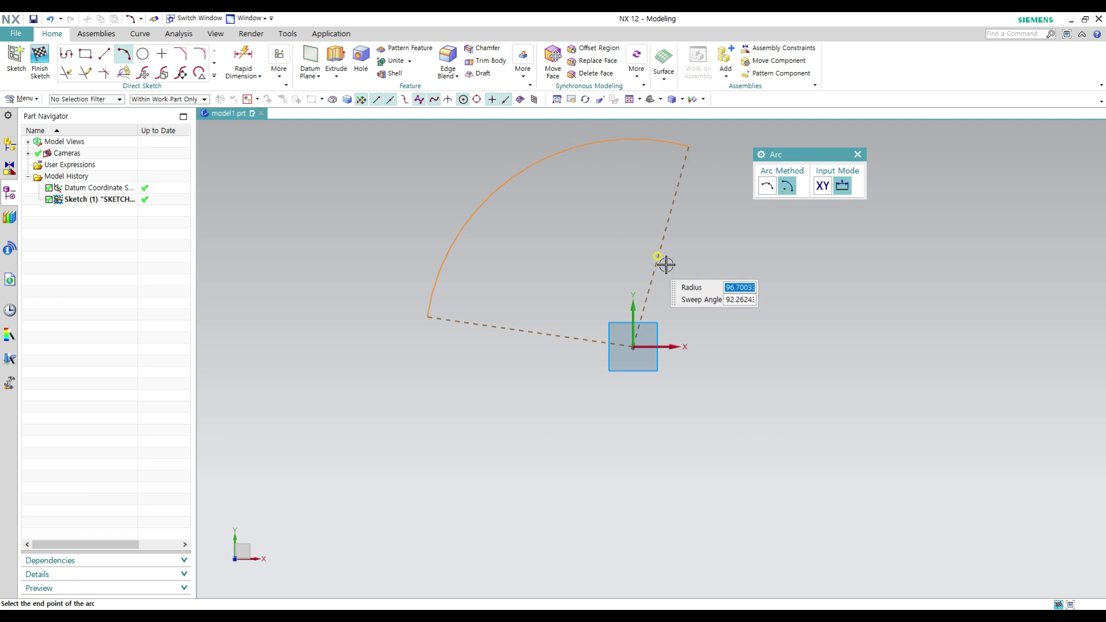
{"action": "left_click", "coordinate": [755, 326]}
{"action": "scroll", "coordinate": [663, 396], "scroll_direction": "down", "scroll_amount": 2}
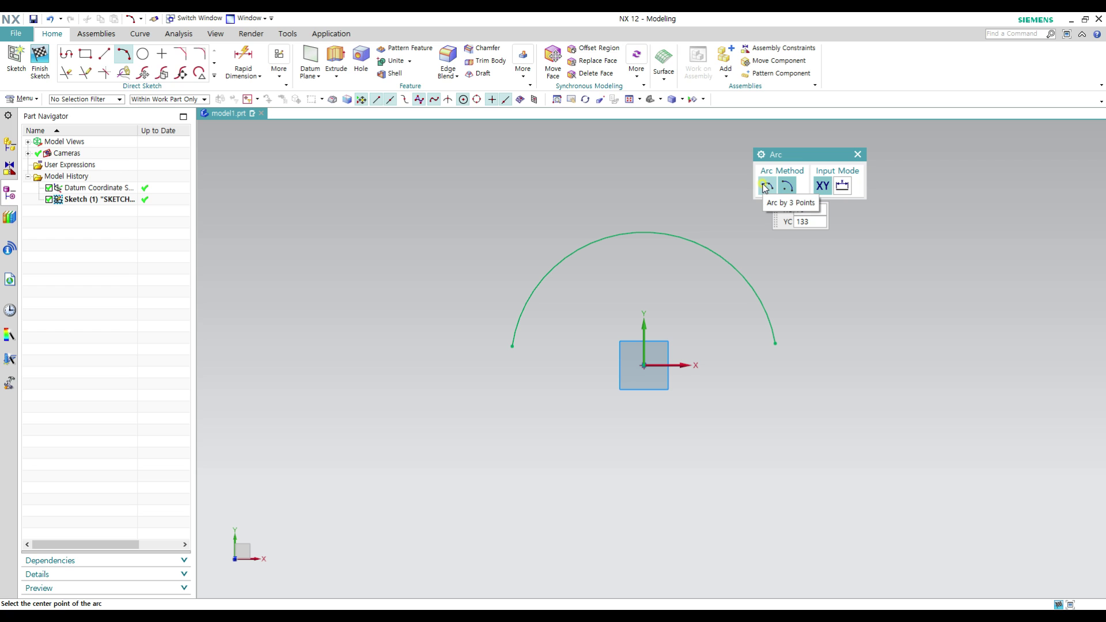
{"action": "key", "text": "Escape"}
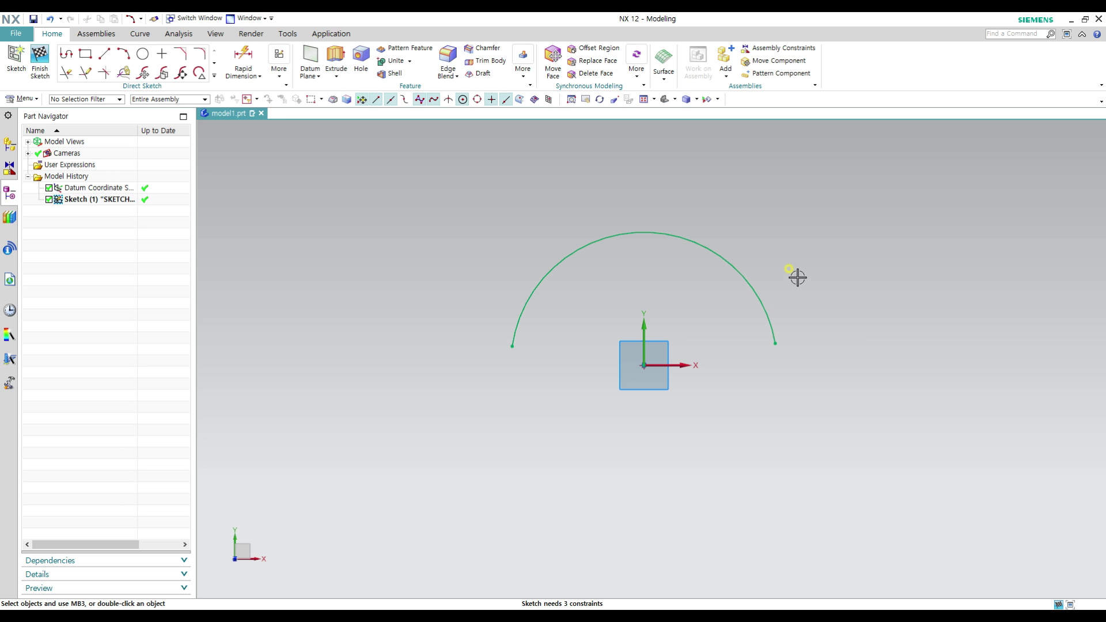
{"action": "mouse_move", "coordinate": [797, 277]}
{"action": "middle_mouse_down", "text": "shift"}
{"action": "mouse_move", "coordinate": [721, 259]}
{"action": "mouse_move", "coordinate": [733, 272]}
{"action": "middle_mouse_up", "text": "shift"}
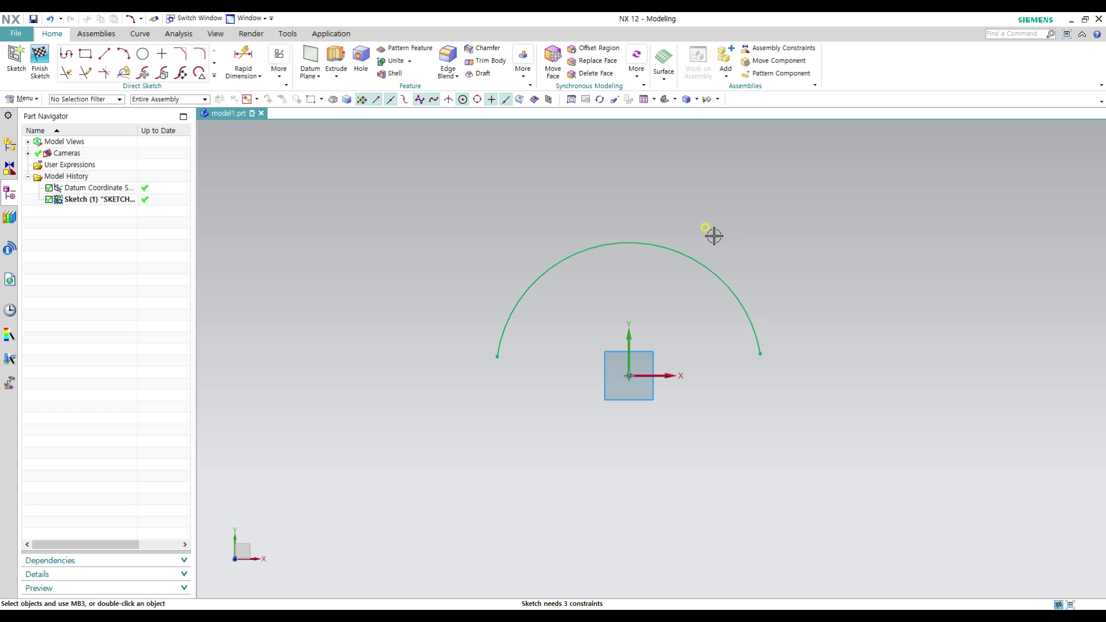
{"action": "left_click", "coordinate": [540, 268]}
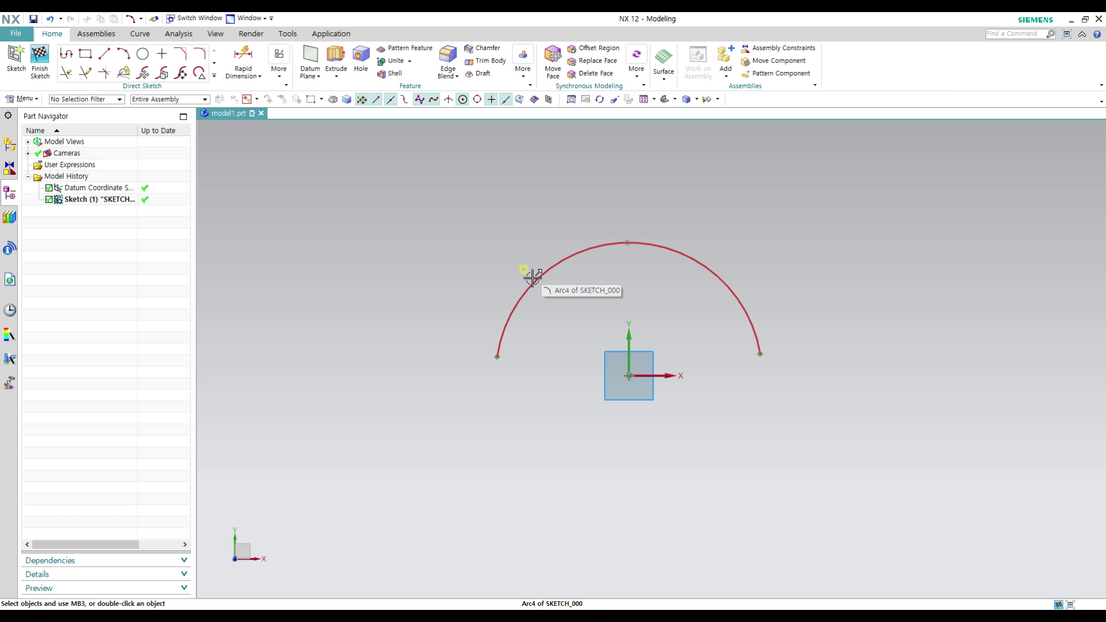
{"action": "left_click", "coordinate": [526, 282]}
{"action": "key", "text": "Escape"}
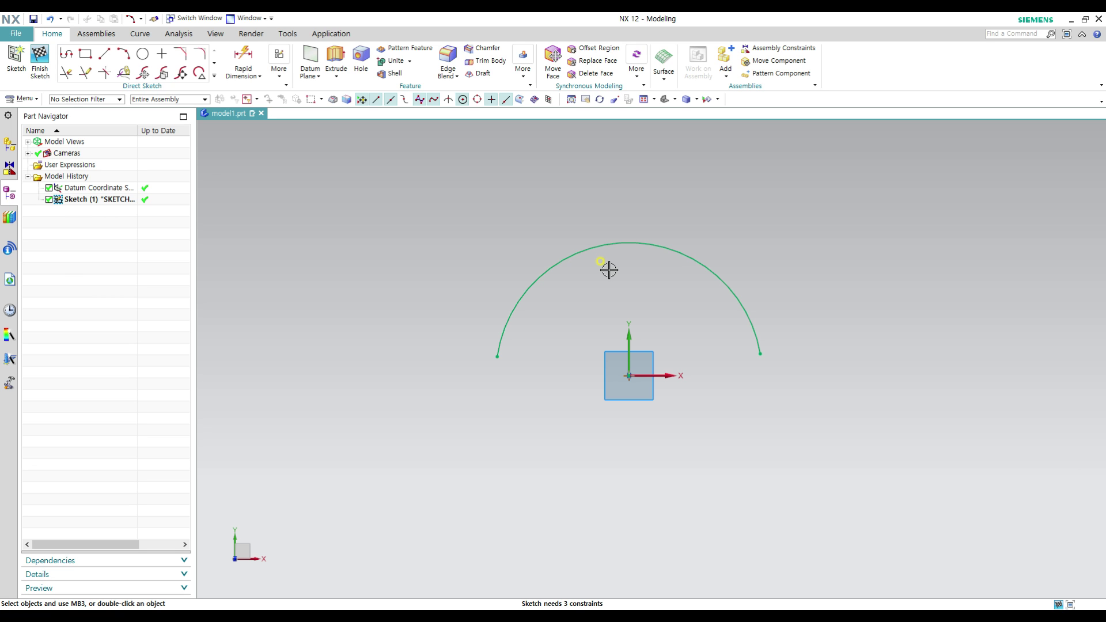
{"action": "key", "text": "d"}
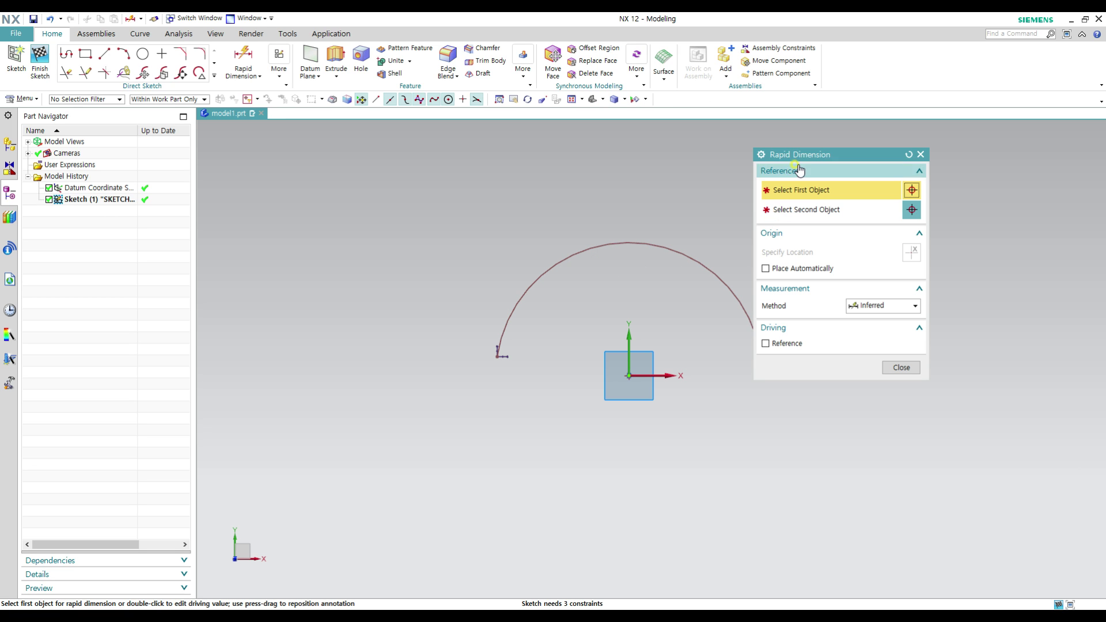
{"action": "left_click_drag", "start_coordinate": [823, 166], "coordinate": [901, 208]}
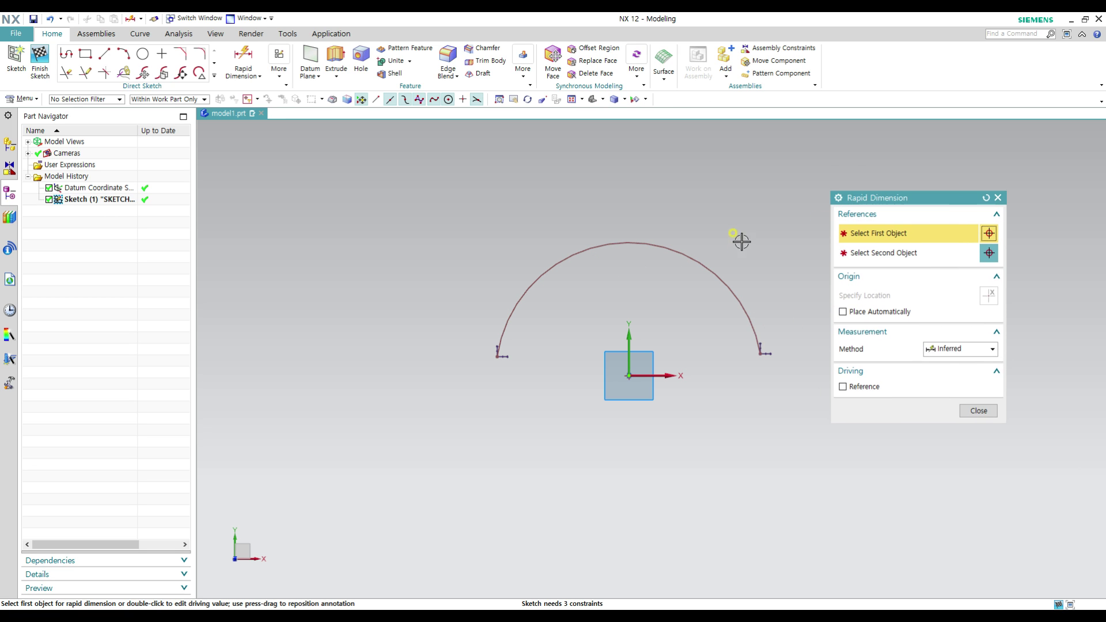
{"action": "left_click", "coordinate": [680, 249]}
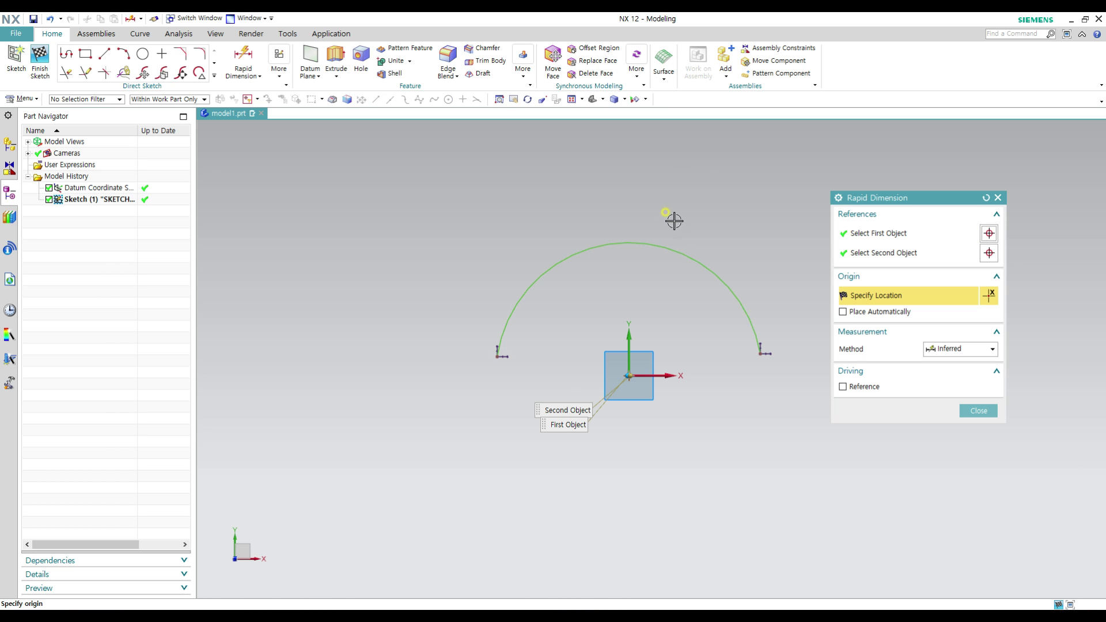
{"action": "left_click", "coordinate": [531, 288]}
{"action": "left_click", "coordinate": [997, 198]}
Add a radial Rapid Dimension to the arc, place it outside the curve, and set the radius to 100 mm.
{"action": "key", "text": "d"}
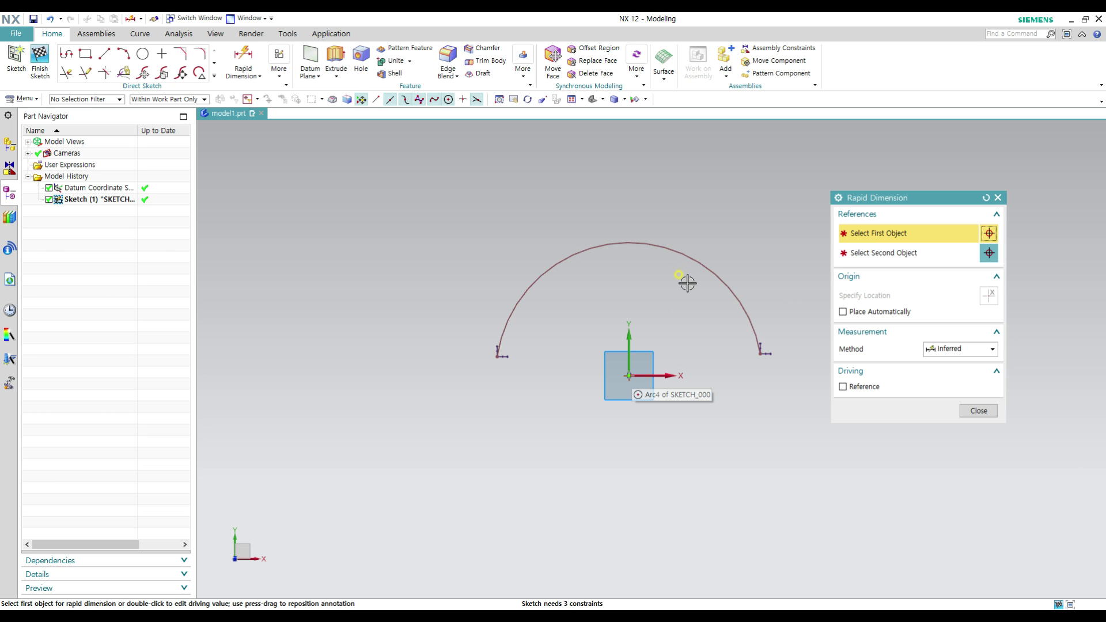
{"action": "left_click", "coordinate": [695, 266]}
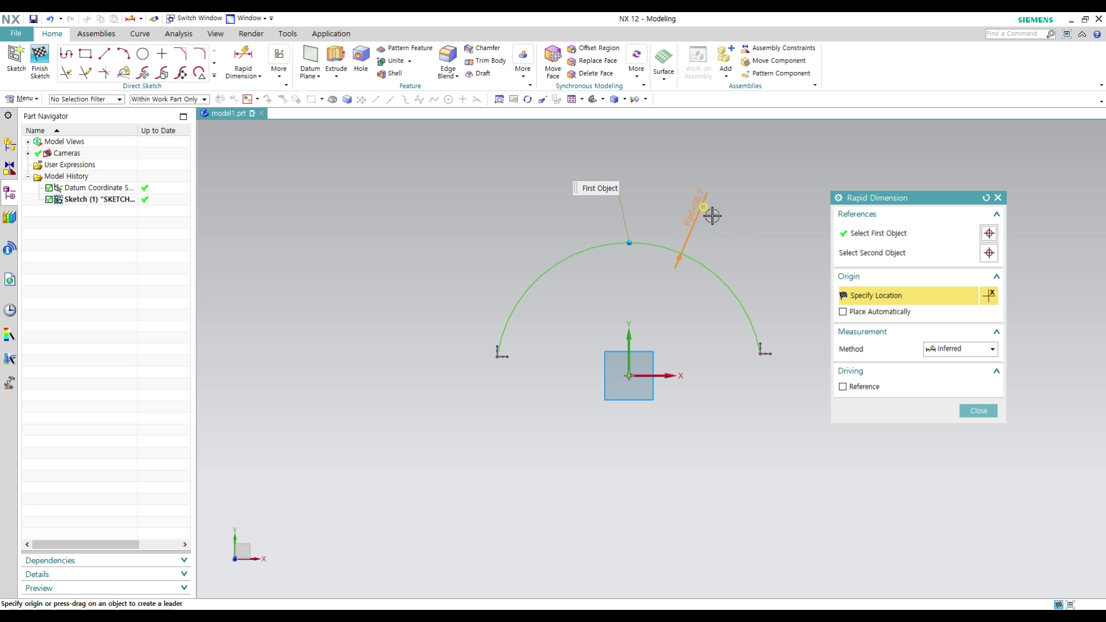
{"action": "left_click", "coordinate": [727, 191]}
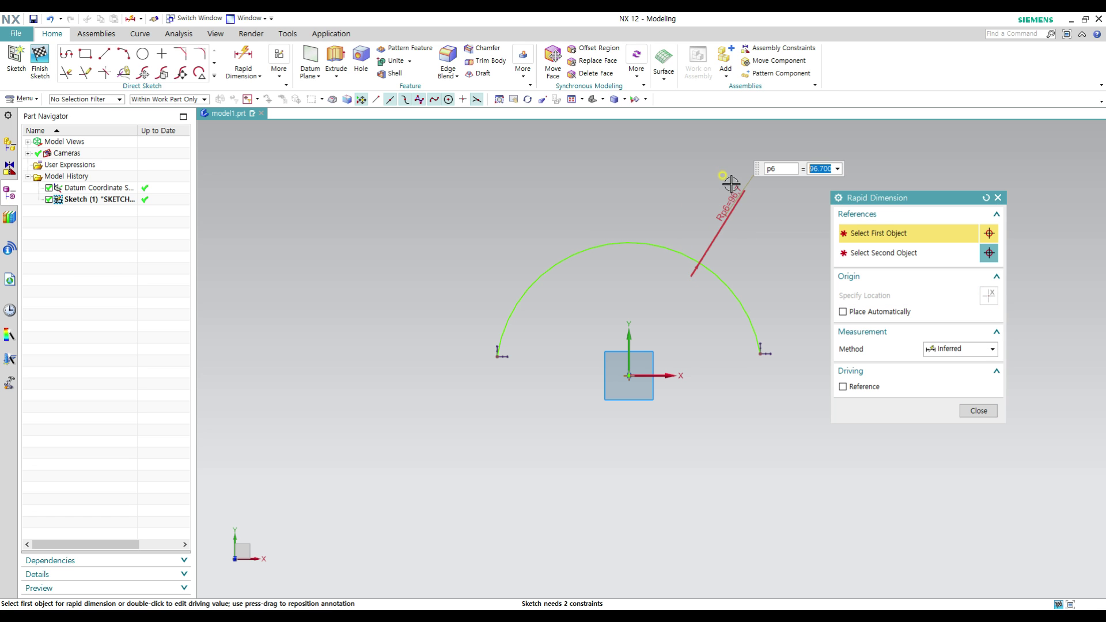
{"action": "type", "text": "100"}
{"action": "key", "text": "Return"}
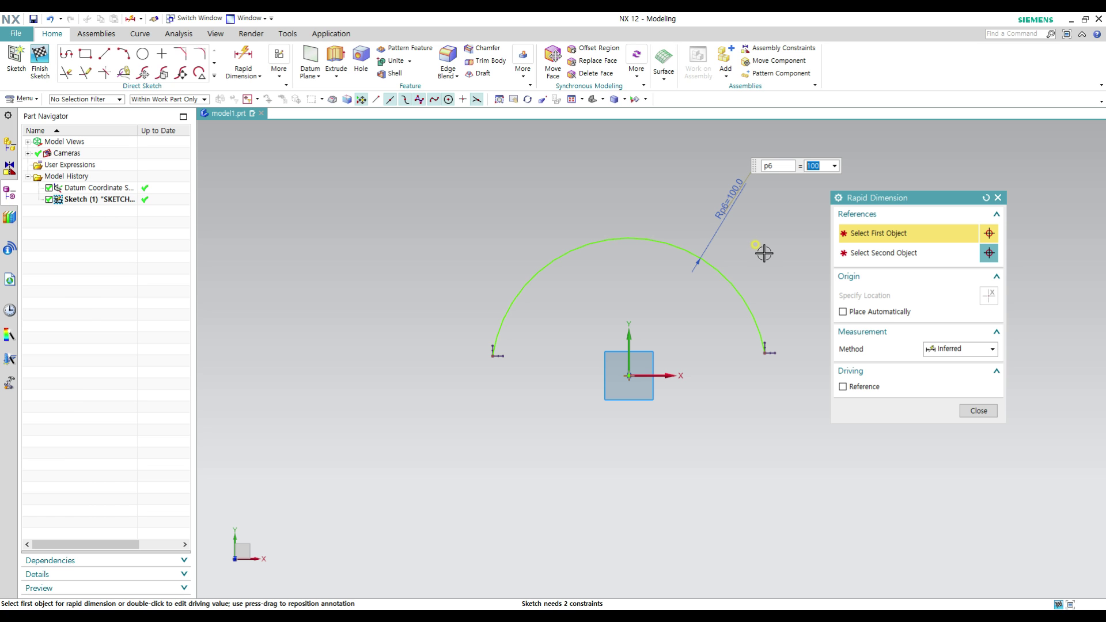
Sketch a line sloping up to the right, above and to the left of the arc, without touching it.
{"action": "key", "text": "Escape"}
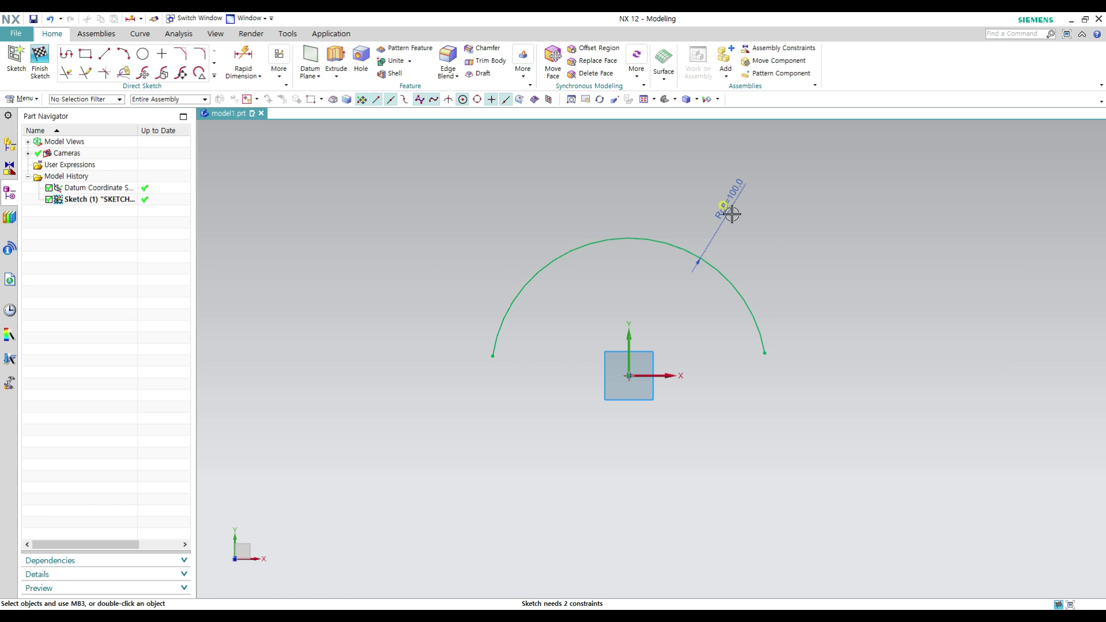
{"action": "middle_click_drag", "start_coordinate": [753, 277], "coordinate": [722, 280], "text": "shift"}
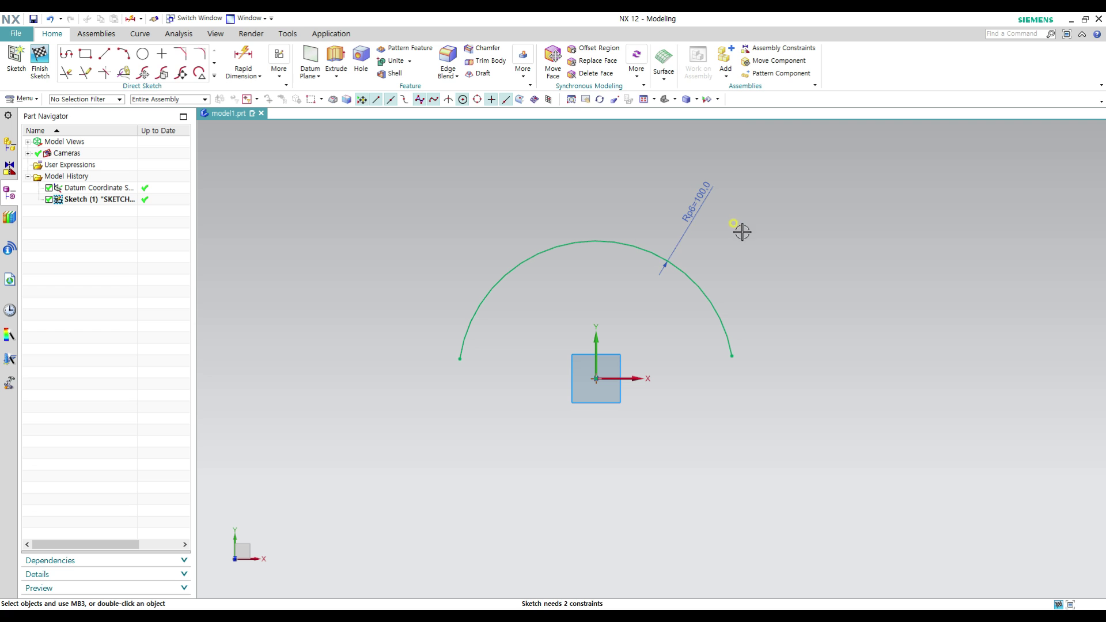
{"action": "key", "text": "l"}
{"action": "left_click", "coordinate": [367, 331]}
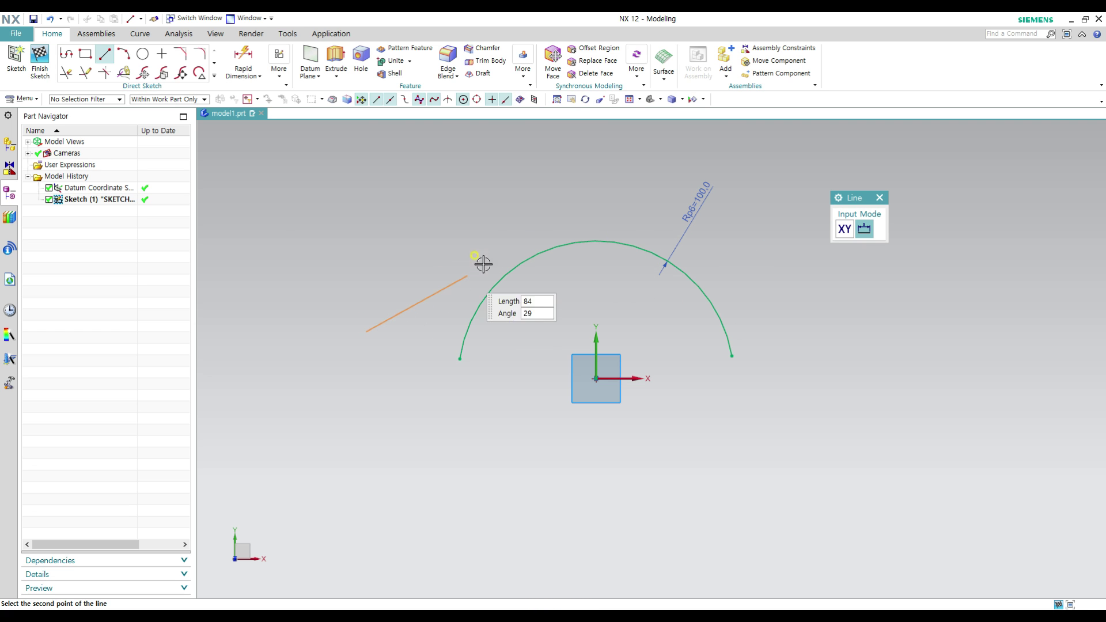
{"action": "left_click", "coordinate": [602, 154]}
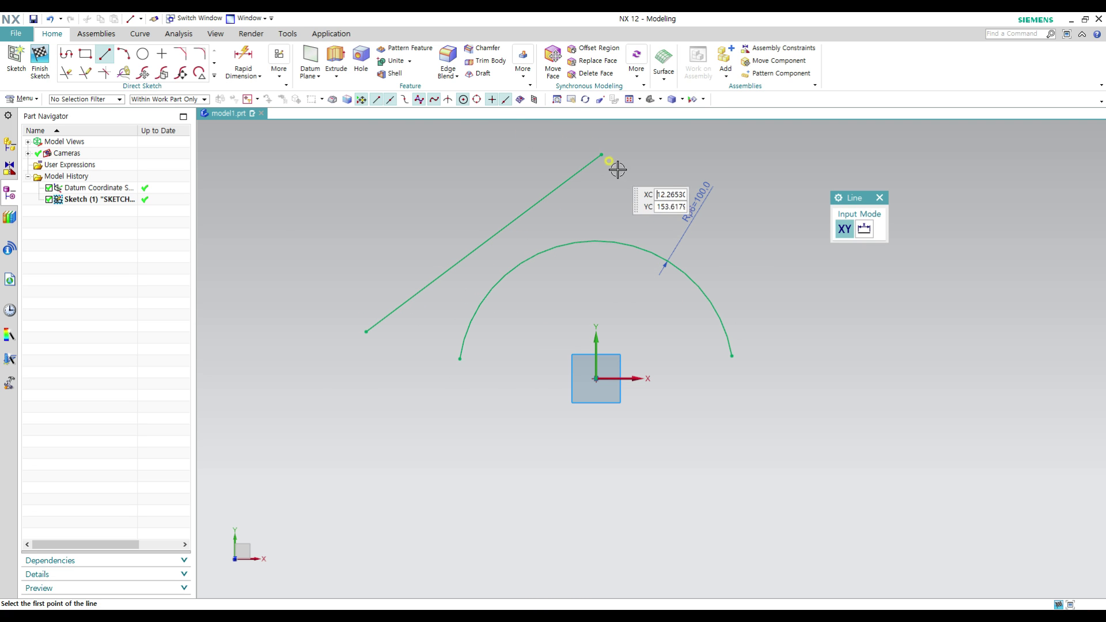
{"action": "key", "text": "Escape"}
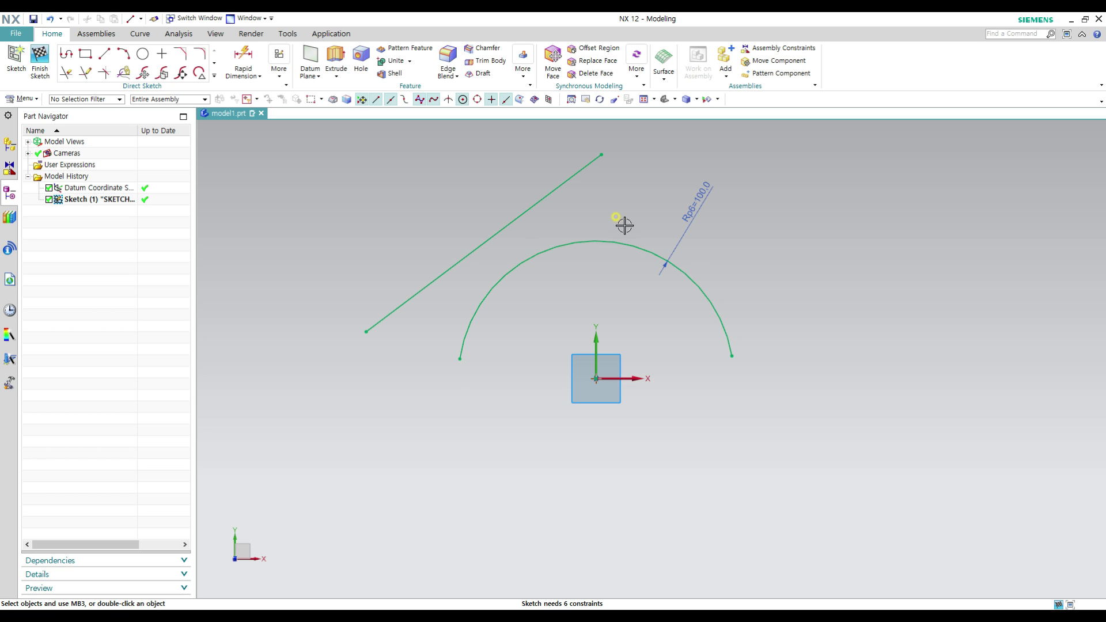
Try to apply a Tangent constraint between the slanted line and the arc.
{"action": "left_click", "coordinate": [507, 225]}
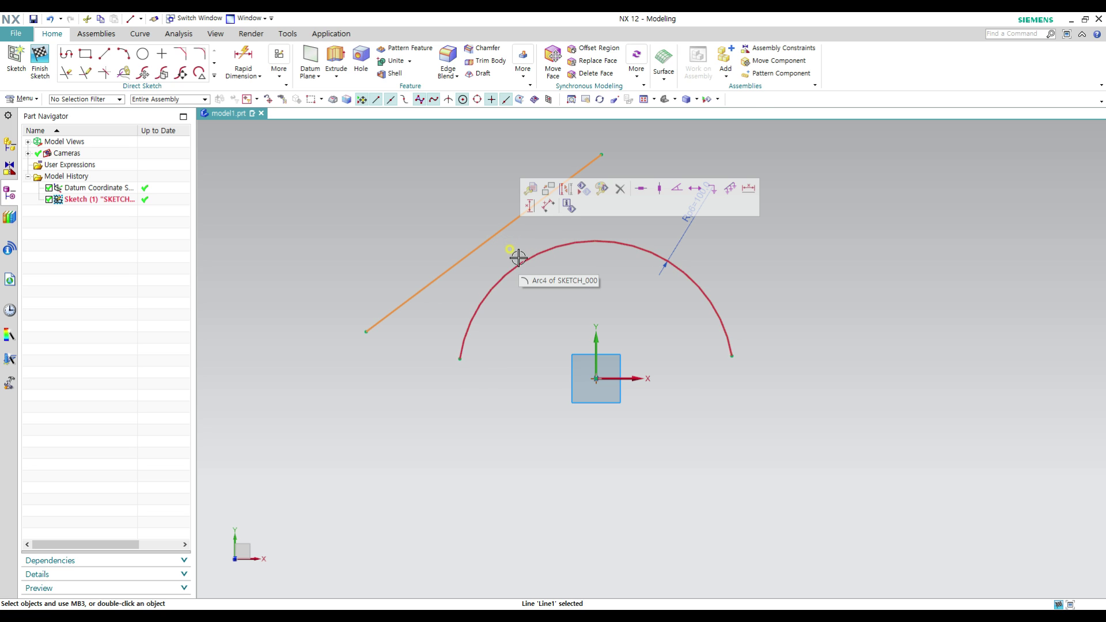
{"action": "left_click", "coordinate": [520, 254]}
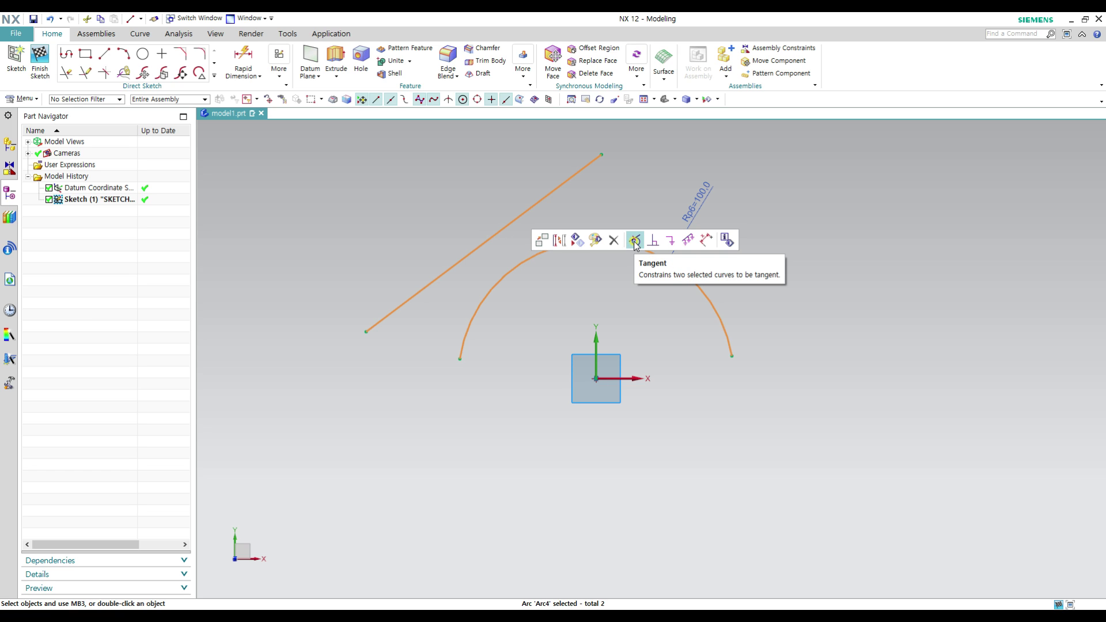
{"action": "left_click", "coordinate": [634, 240]}
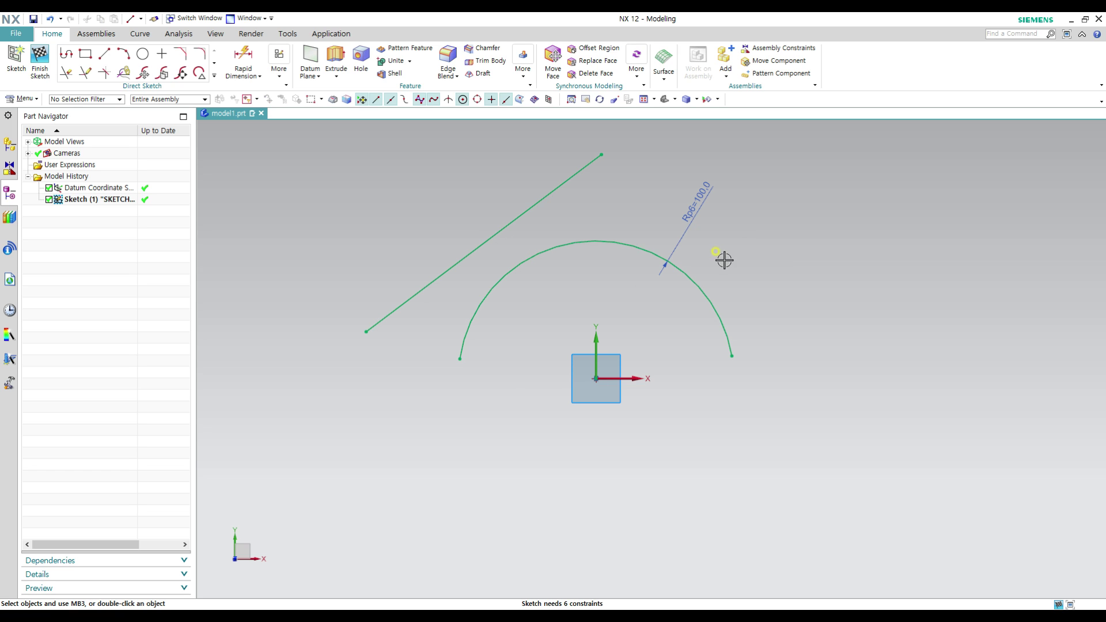
Constrain the slanted line to pass through the arc's center point, and undo that constraint.
{"action": "left_click", "coordinate": [558, 196]}
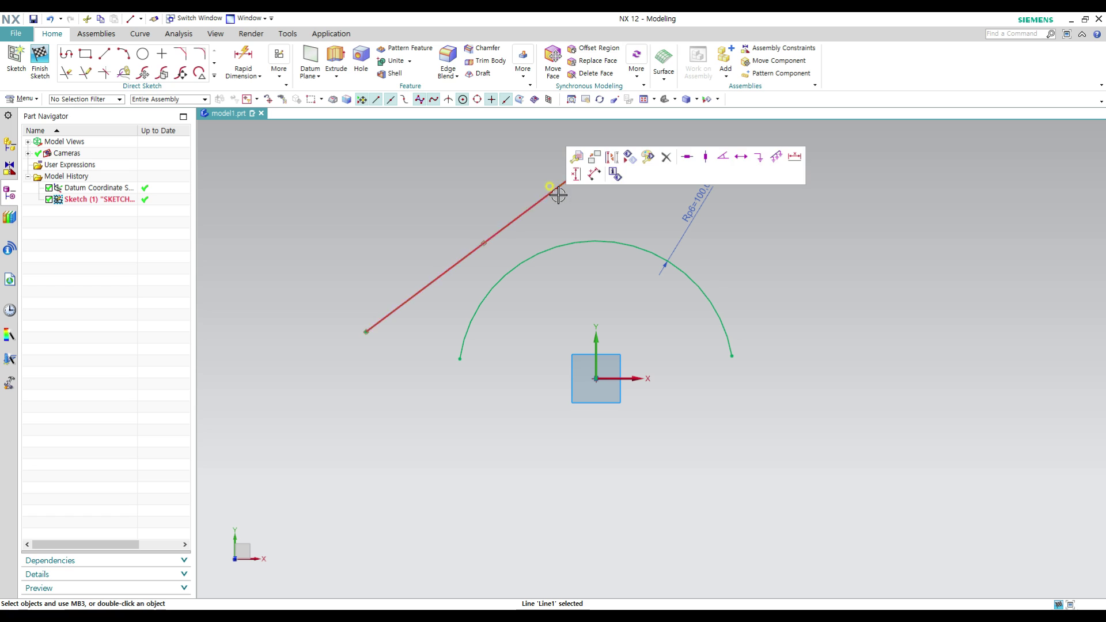
{"action": "left_click", "coordinate": [551, 252]}
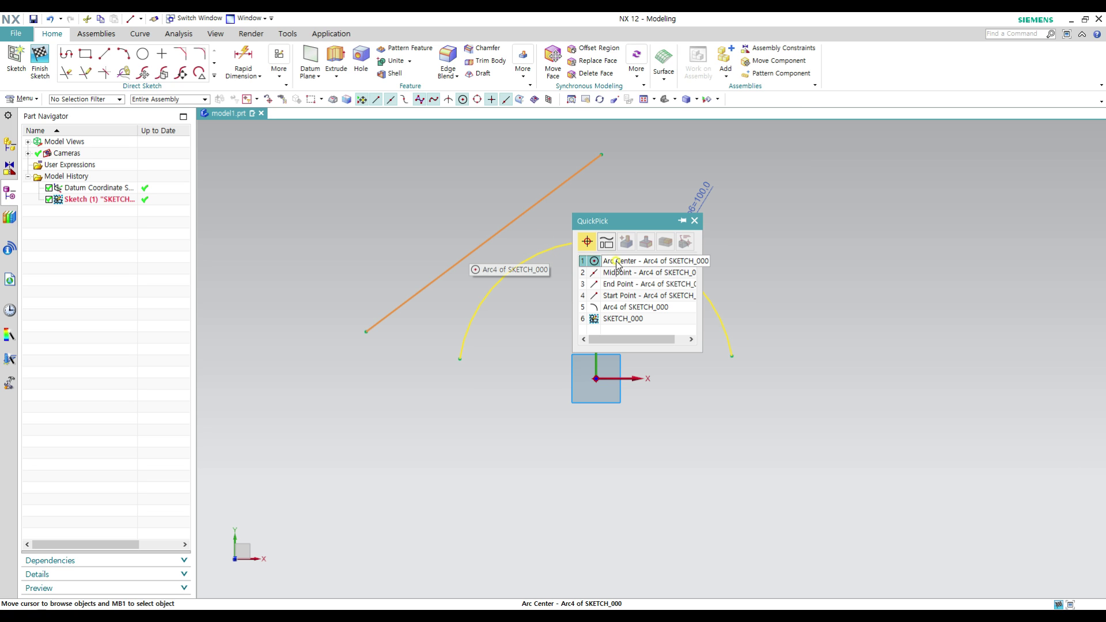
{"action": "left_click", "coordinate": [595, 251]}
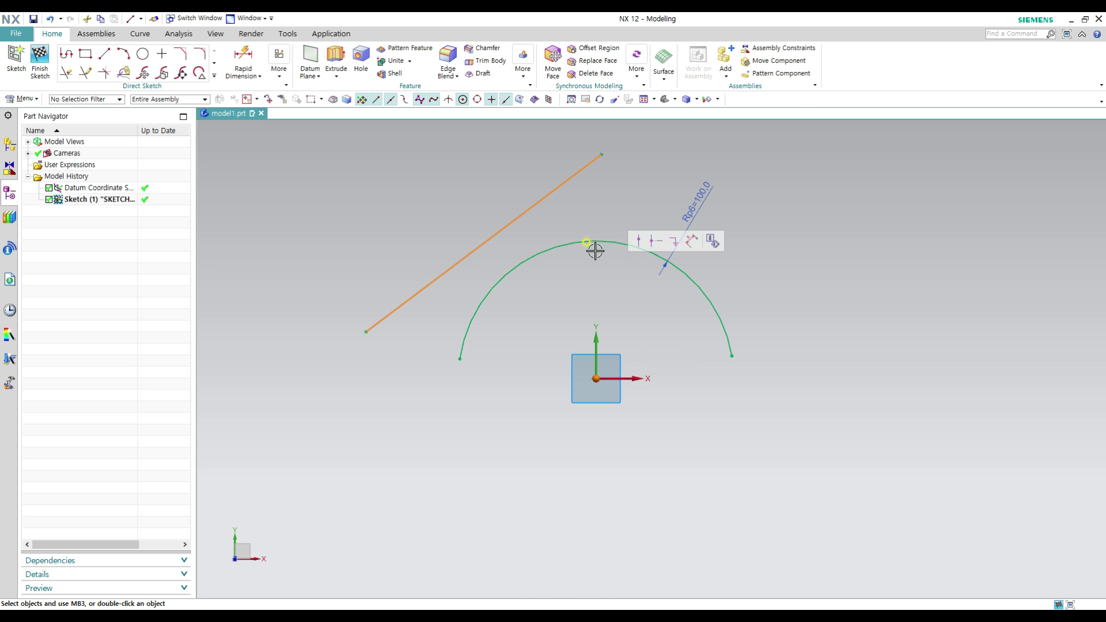
{"action": "left_click", "coordinate": [639, 241]}
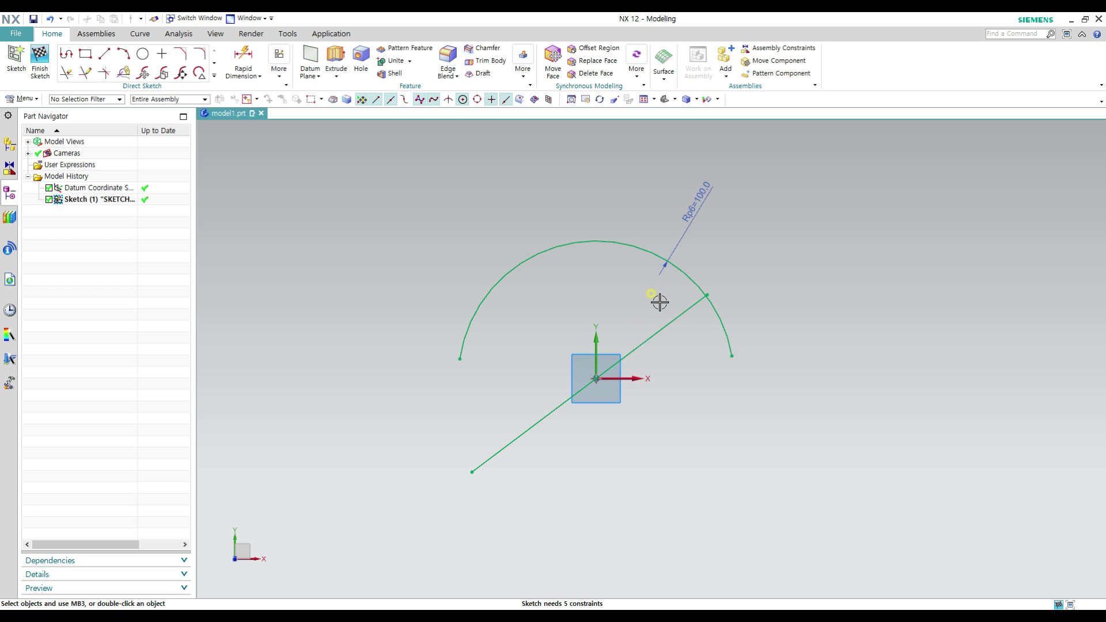
{"action": "key", "text": "ctrl+z"}
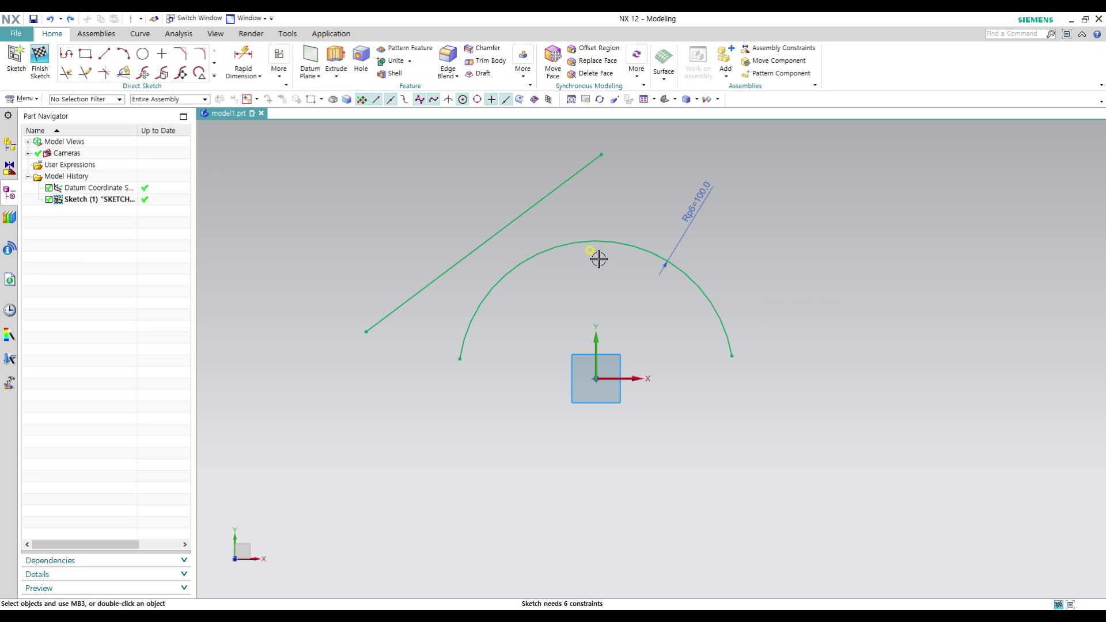
Make the slanted line tangent to the upper-left part of the 100 mm radius arc.
{"action": "left_click", "coordinate": [528, 209]}
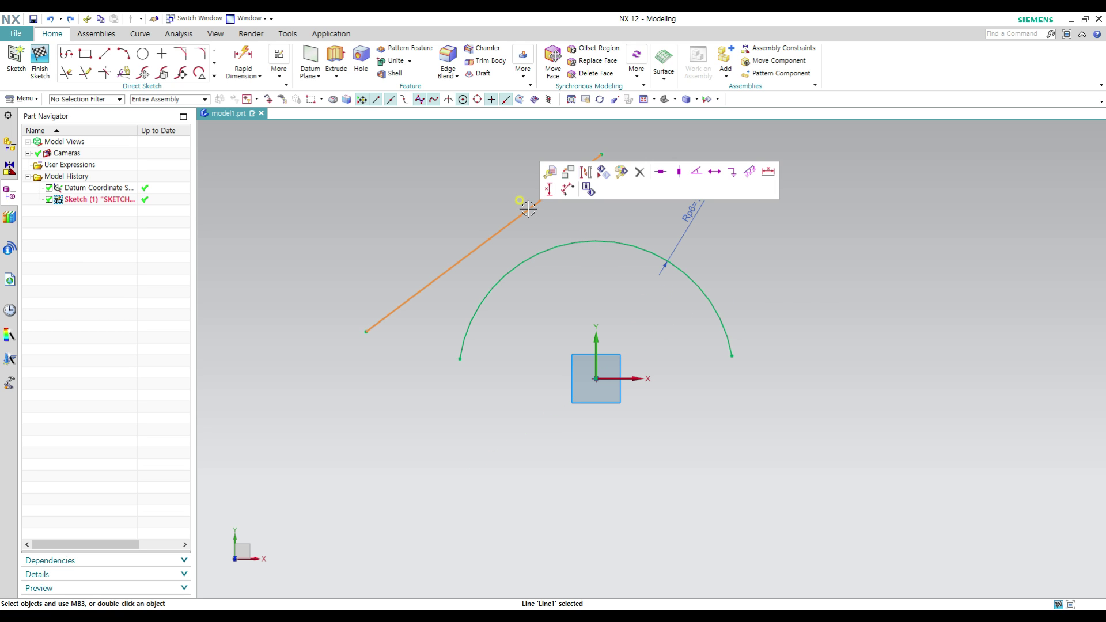
{"action": "left_click", "coordinate": [534, 247]}
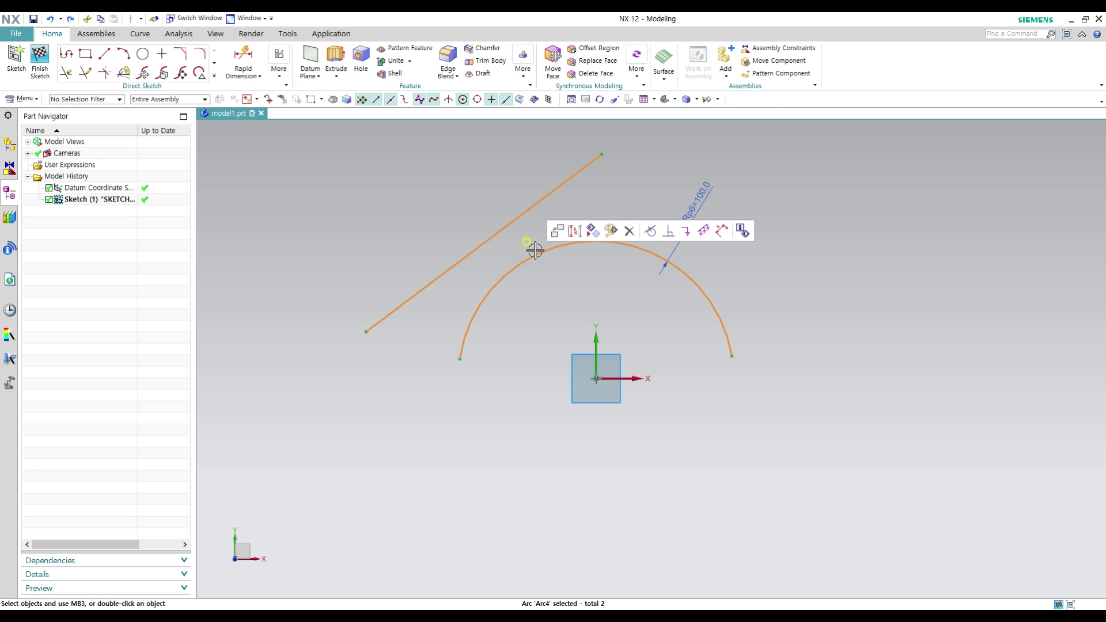
{"action": "left_click", "coordinate": [652, 232]}
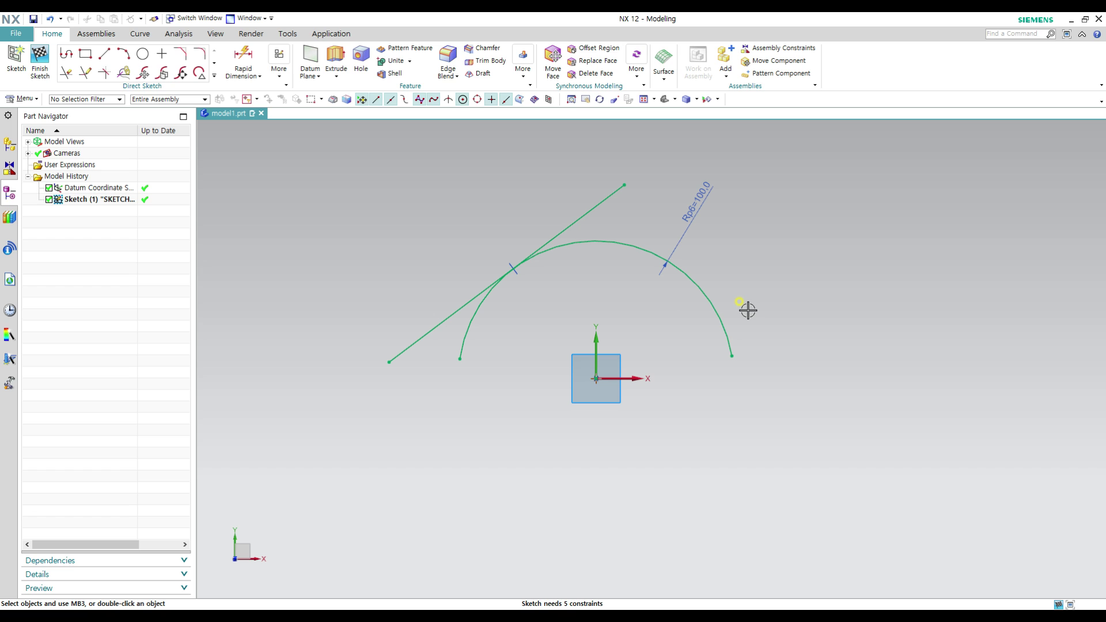
Sketch a second, steep line running downward from a start point just outside the arc's right endpoint.
{"action": "middle_click_drag", "start_coordinate": [773, 334], "coordinate": [745, 318], "text": "shift"}
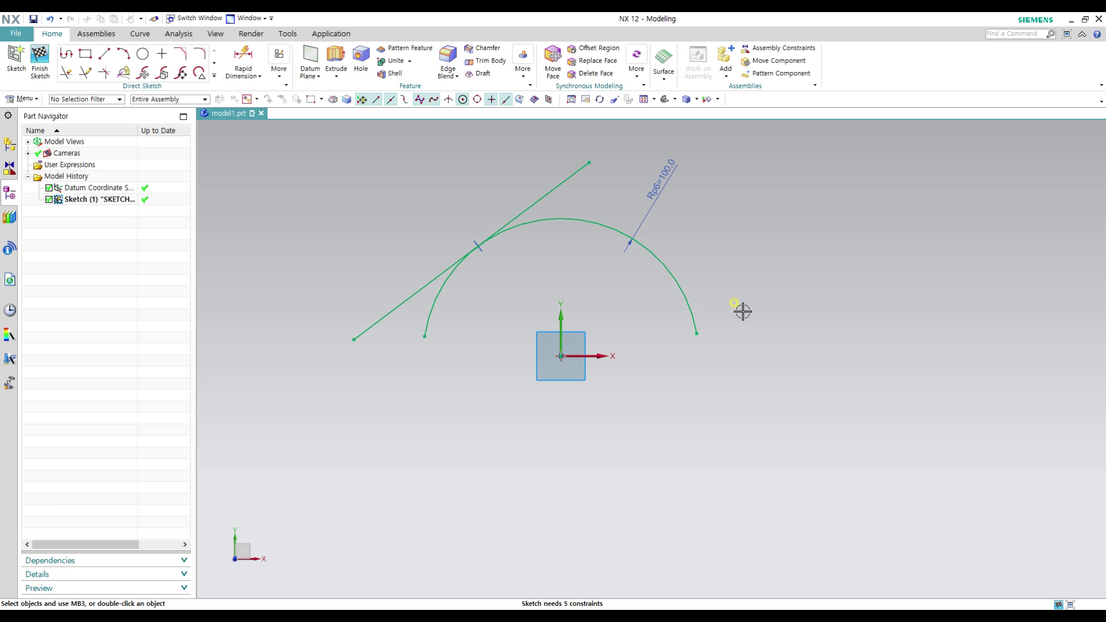
{"action": "key", "text": "l"}
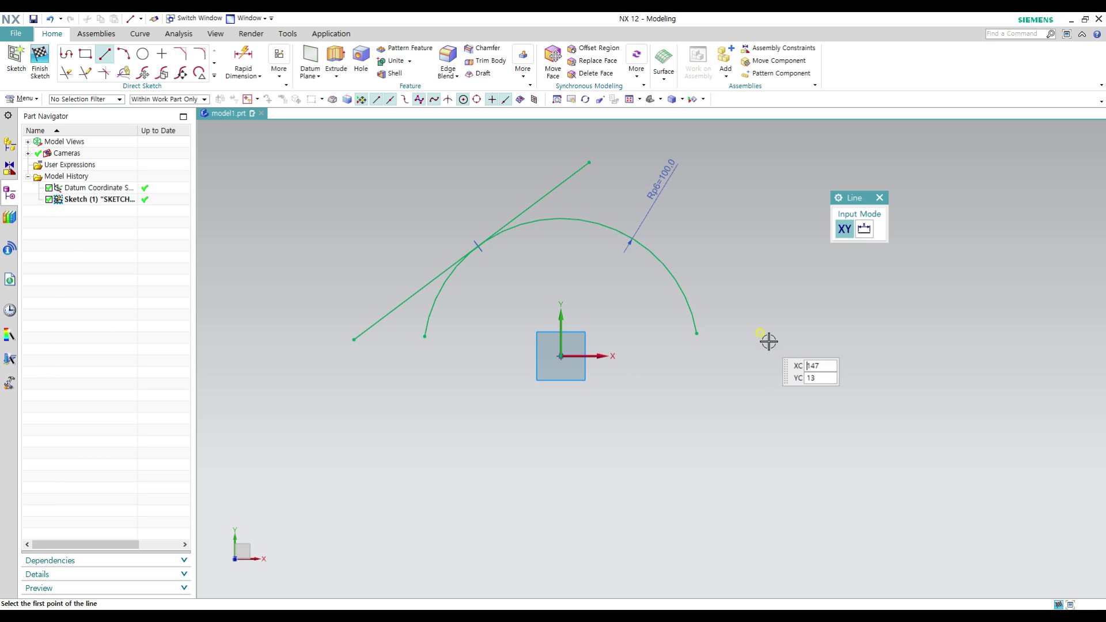
{"action": "left_click", "coordinate": [723, 343]}
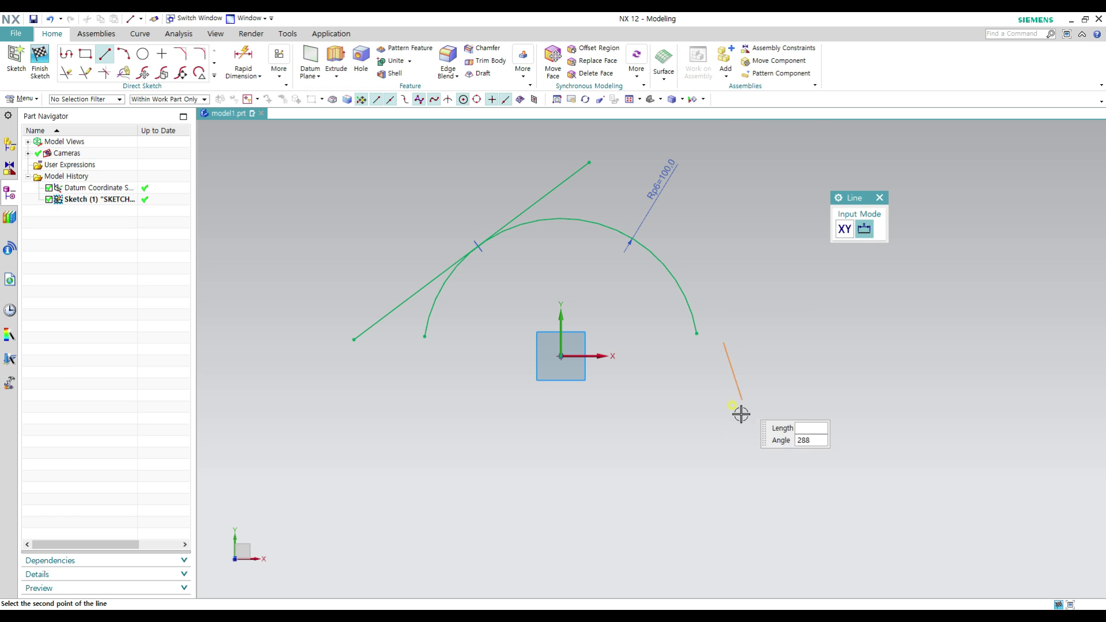
{"action": "left_click", "coordinate": [751, 535]}
{"action": "key", "text": "Escape"}
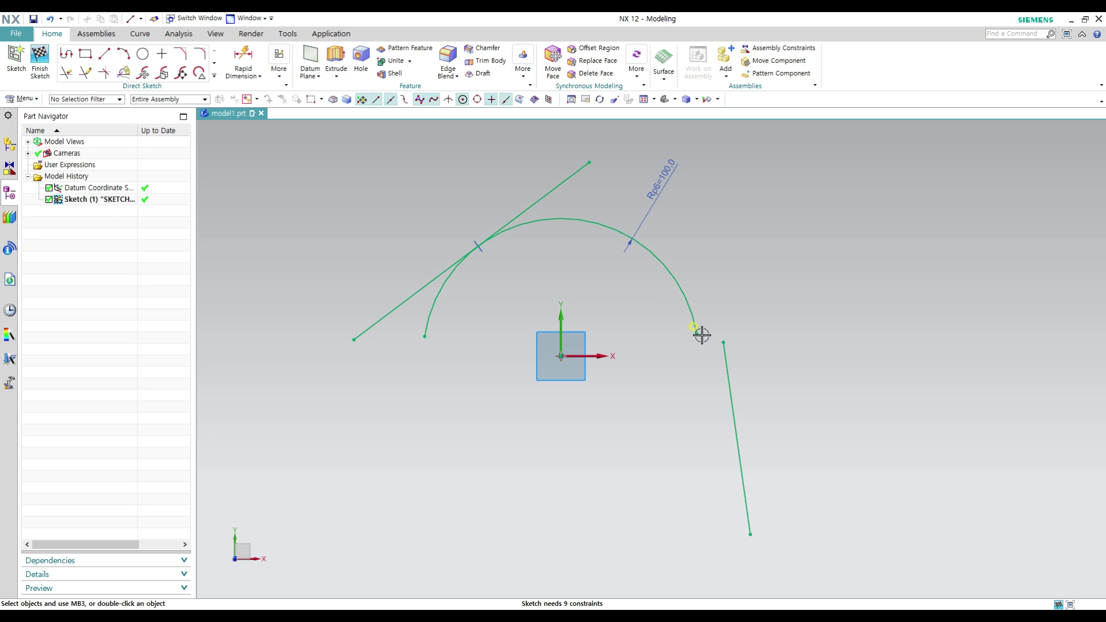
Make the steep line's upper endpoint coincident with the arc's right endpoint.
{"action": "left_click", "coordinate": [698, 331]}
{"action": "left_click", "coordinate": [723, 341]}
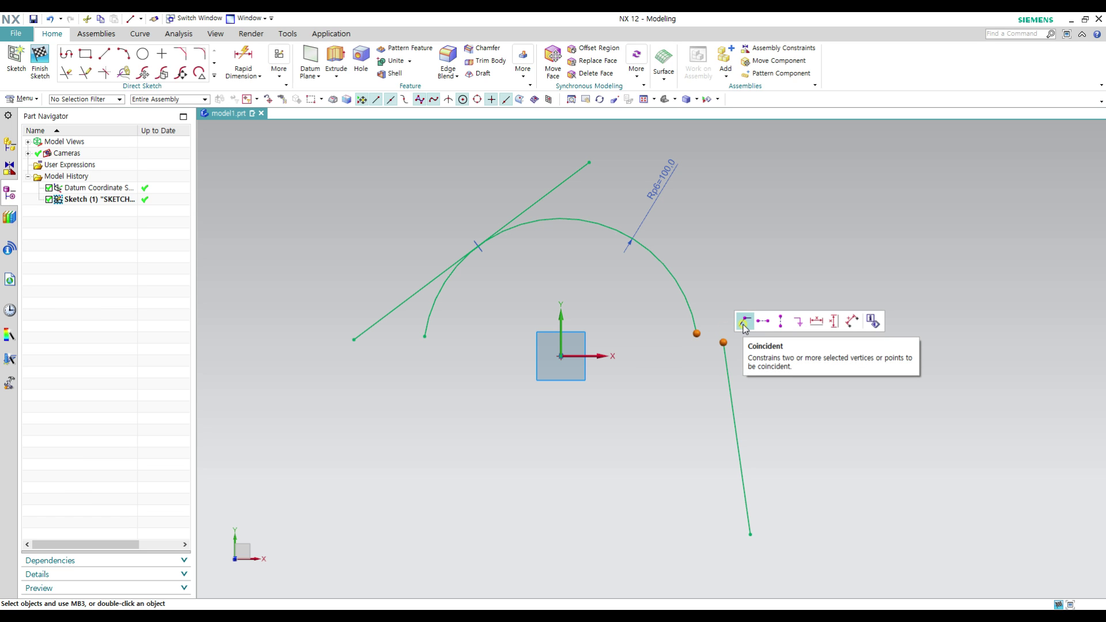
{"action": "left_click", "coordinate": [746, 323]}
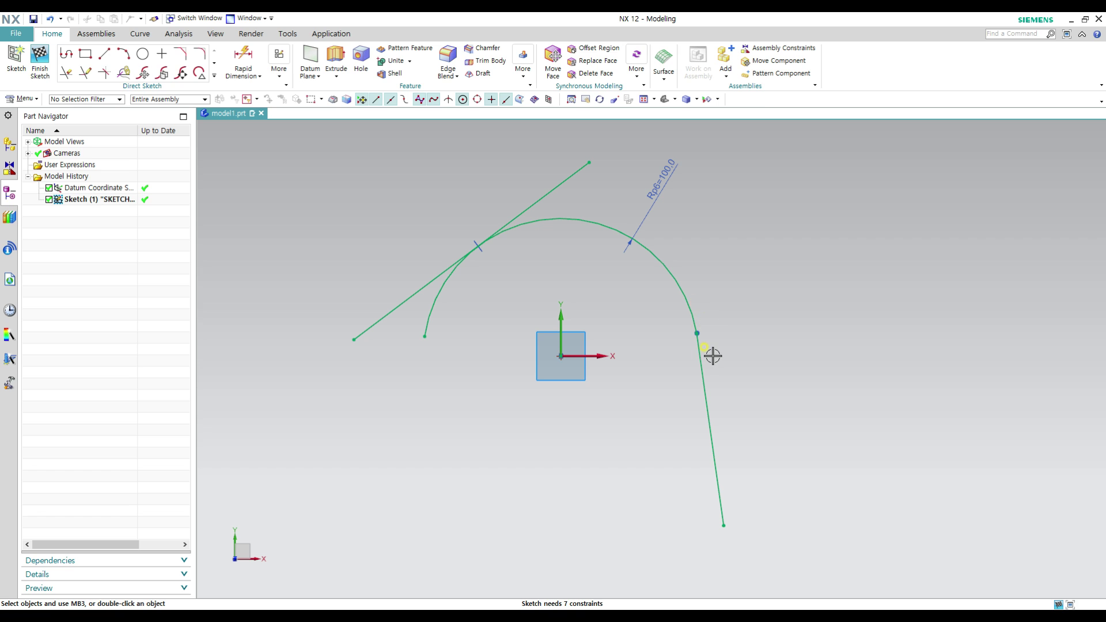
{"action": "left_click", "coordinate": [487, 255]}
{"action": "key", "text": "Escape"}
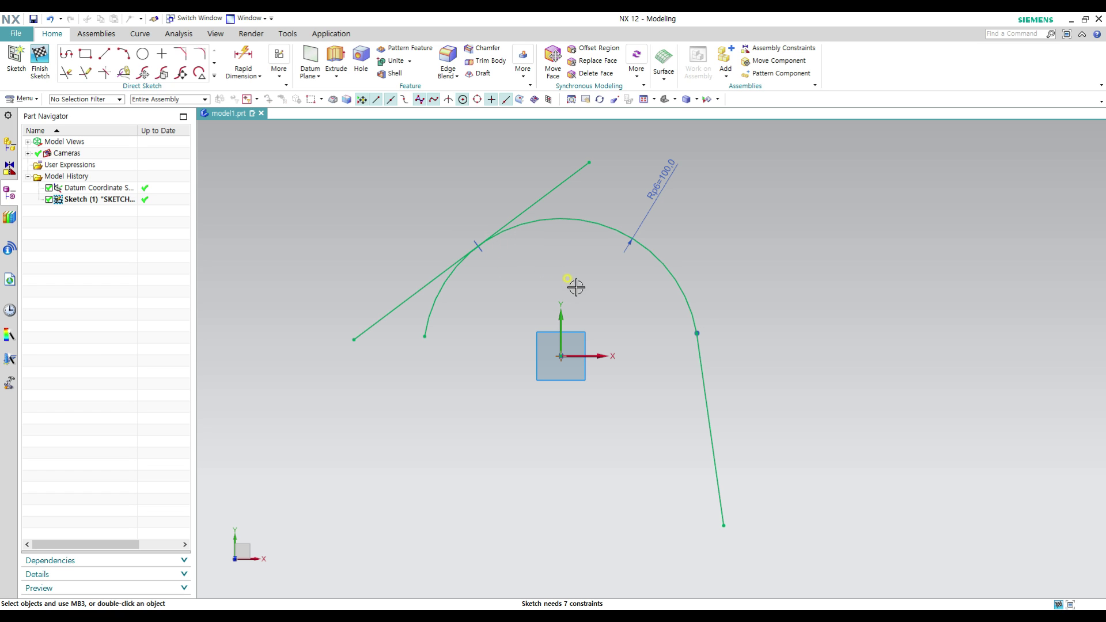
Make the steep line tangent to the arc at their shared endpoint.
{"action": "left_click", "coordinate": [696, 315]}
{"action": "left_click", "coordinate": [700, 349]}
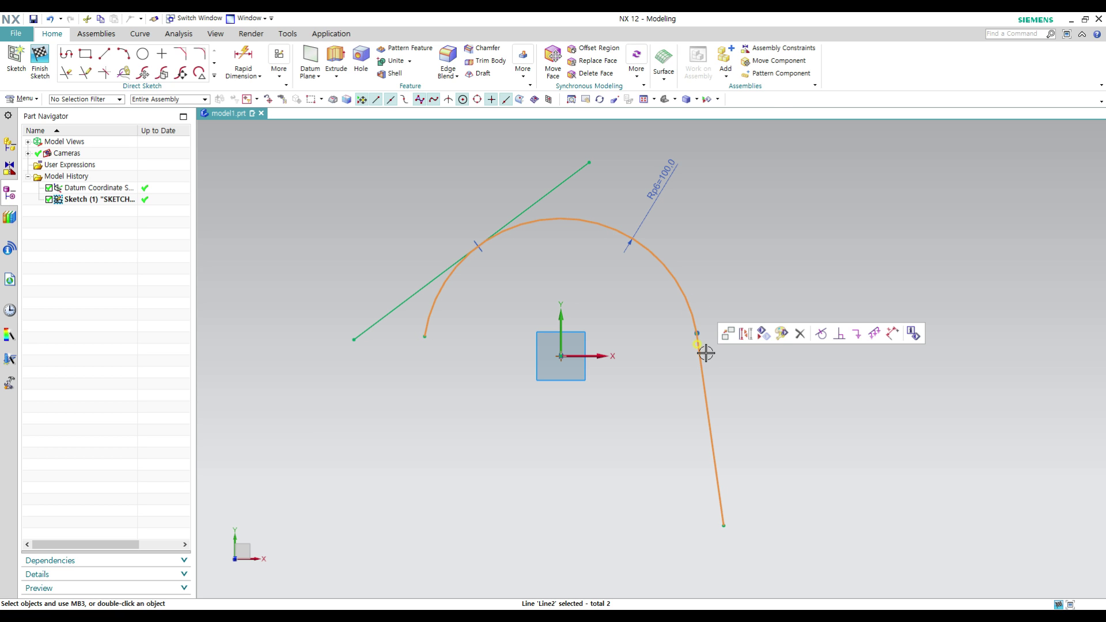
{"action": "left_click", "coordinate": [820, 334]}
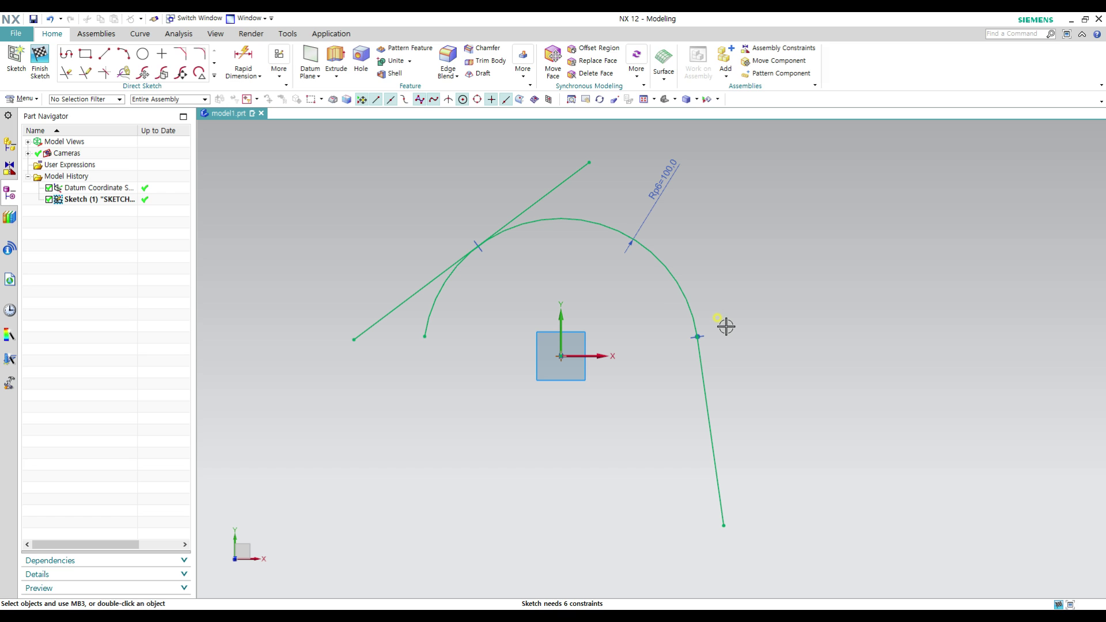
{"action": "scroll", "coordinate": [700, 283], "scroll_direction": "down", "scroll_amount": 1}
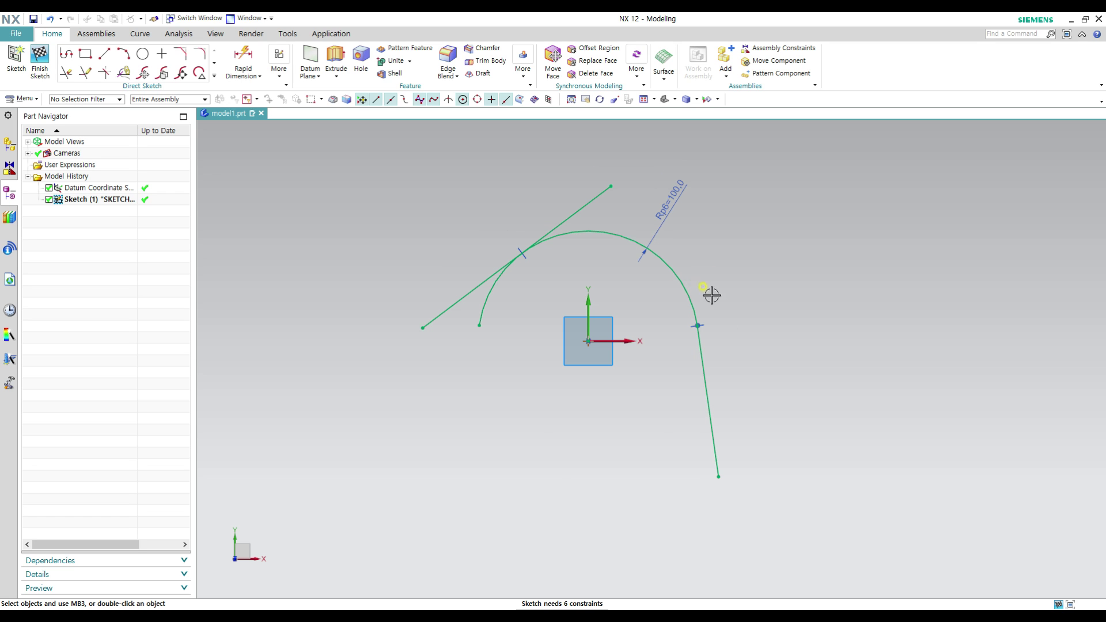